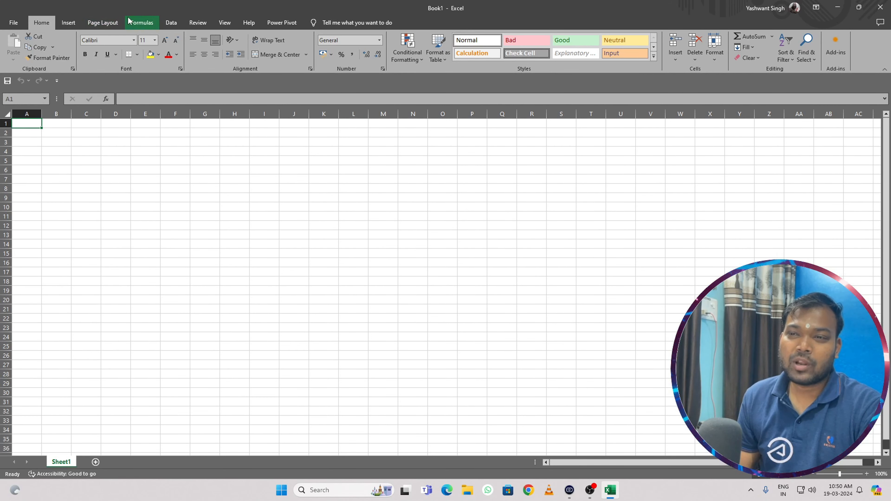
{"action": "left_click", "coordinate": [141, 22]}
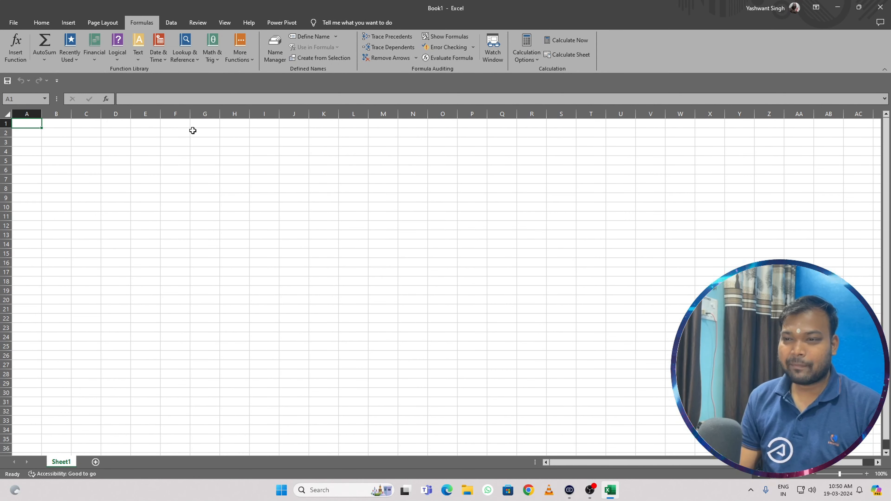
{"action": "left_click", "coordinate": [171, 130]}
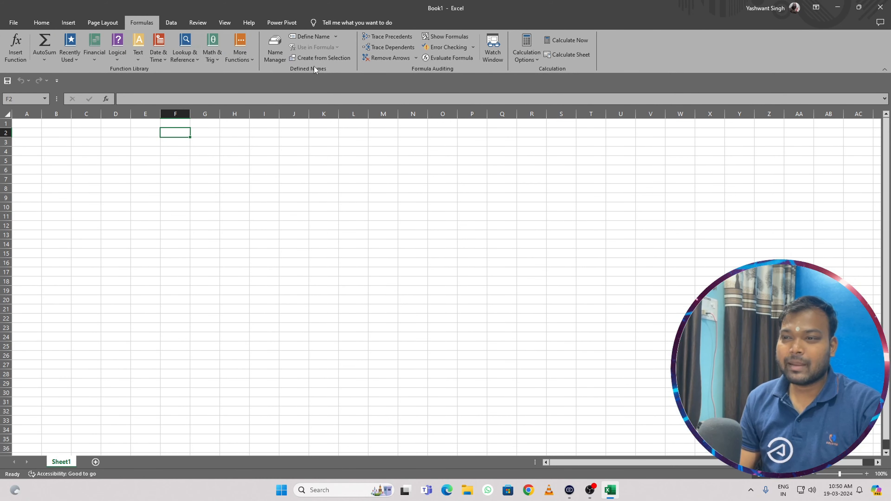
{"action": "left_click", "coordinate": [209, 140]}
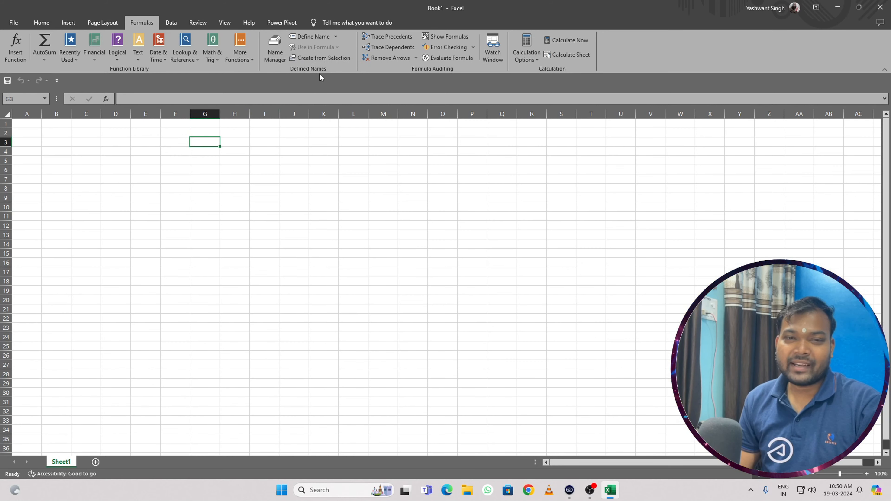
Enter a person's first name as the header in H3, with 45, 56, 67, 78 and 56 below it in H4:H8.
{"action": "left_click", "coordinate": [228, 139]}
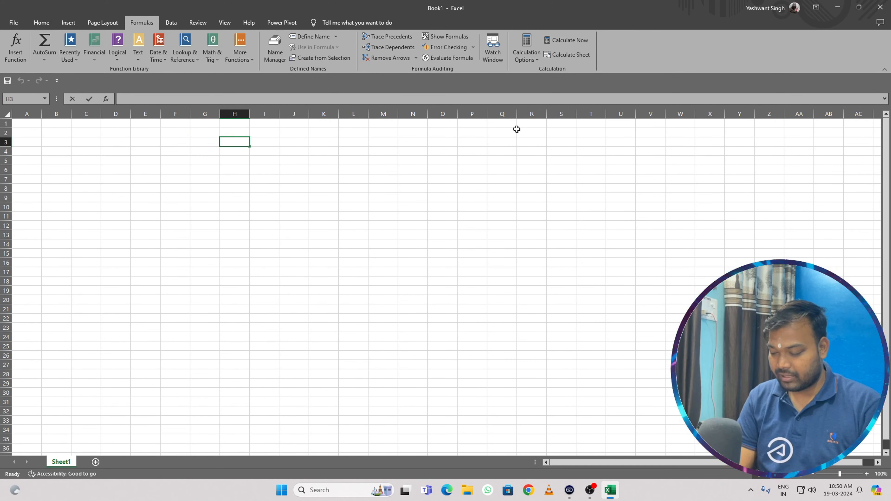
{"action": "type", "text": "AMAN"}
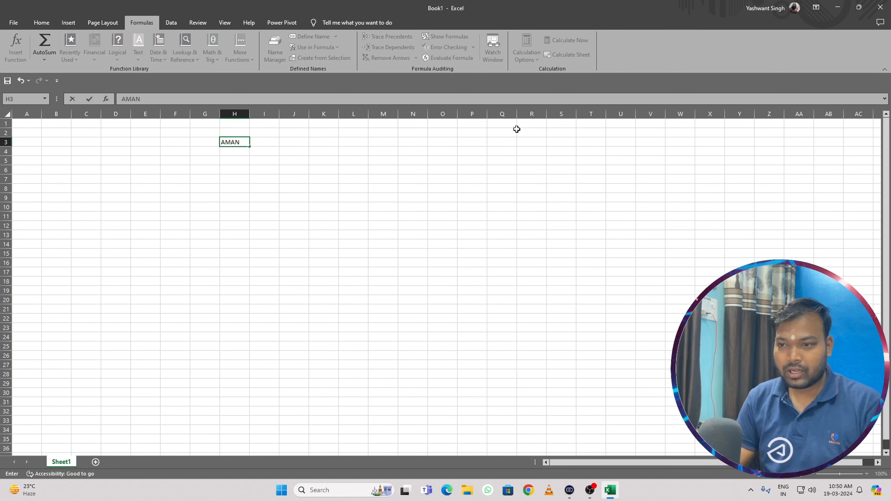
{"action": "key", "text": "Return"}
{"action": "type", "text": "45"}
{"action": "key", "text": "Return"}
{"action": "type", "text": "56"}
{"action": "key", "text": "Return"}
{"action": "type", "text": "67"}
{"action": "key", "text": "Return"}
{"action": "type", "text": "78"}
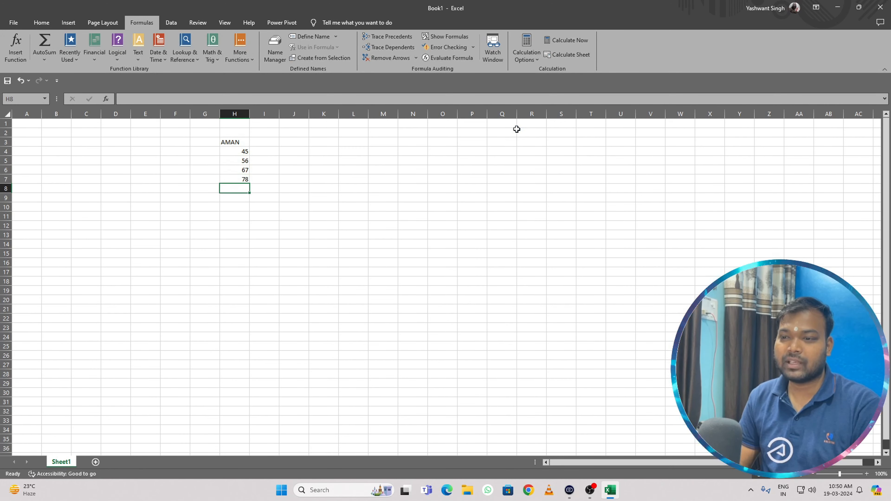
{"action": "type", "text": "56"}
{"action": "key", "text": "Right"}
Enter a second person's first name as the column header in J3.
{"action": "key", "text": "Up"}
{"action": "key", "text": "Up"}
{"action": "key", "text": "Up"}
{"action": "key", "text": "Up"}
{"action": "key", "text": "Right"}
{"action": "key", "text": "Up"}
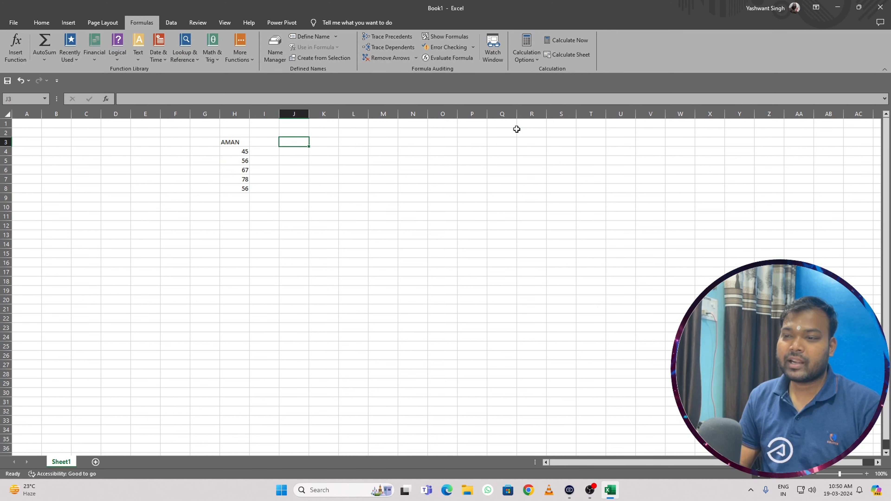
{"action": "type", "text": "NEERAJ"}
{"action": "key", "text": "Return"}
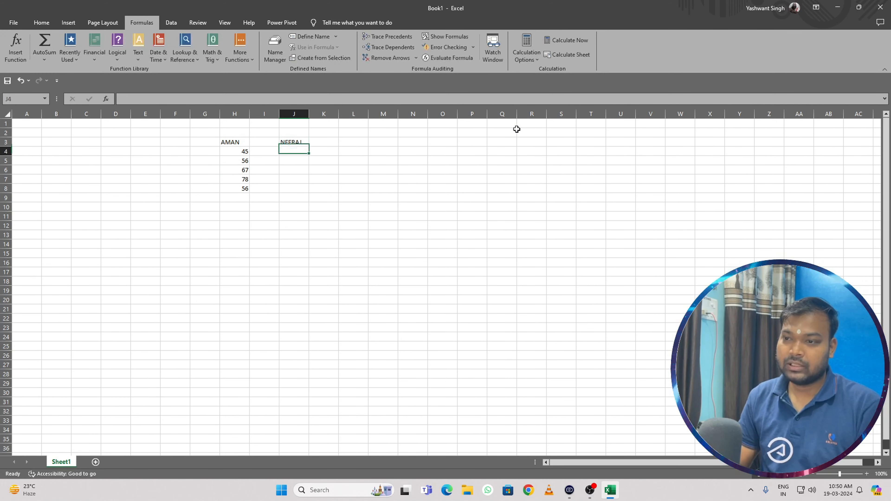
Enter the values 45, 56, 67, 78 and 45 in J4:J8 under the second name.
{"action": "type", "text": "45"}
{"action": "key", "text": "Return"}
{"action": "type", "text": "56"}
{"action": "key", "text": "Return"}
{"action": "type", "text": "67"}
{"action": "key", "text": "Return"}
{"action": "type", "text": "78"}
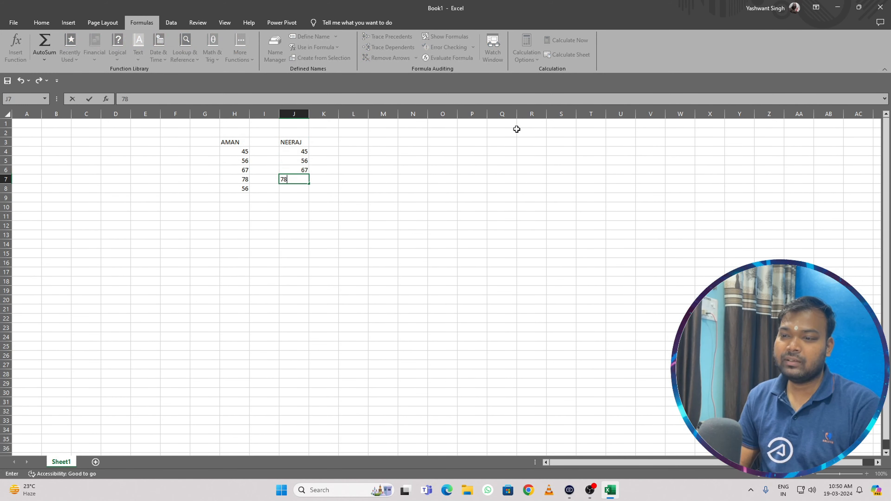
{"action": "key", "text": "Return"}
{"action": "type", "text": "45"}
{"action": "key", "text": "Right"}
{"action": "key", "text": "Down"}
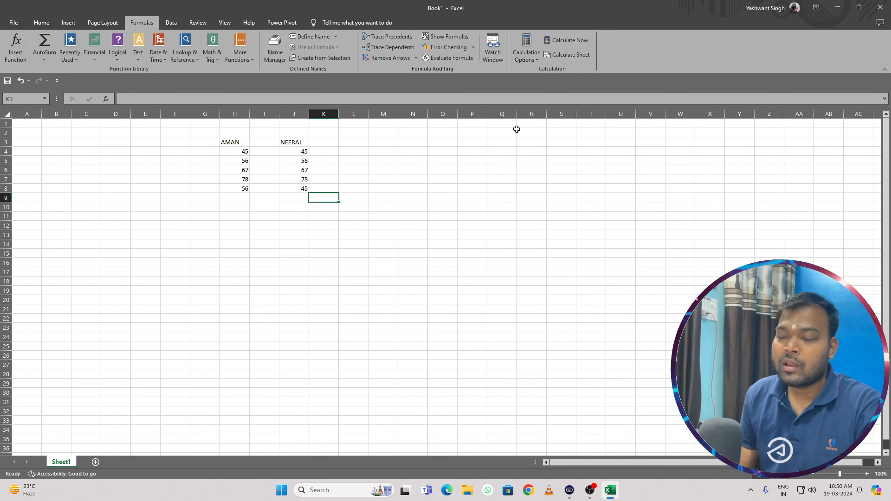
{"action": "left_click", "coordinate": [390, 197]}
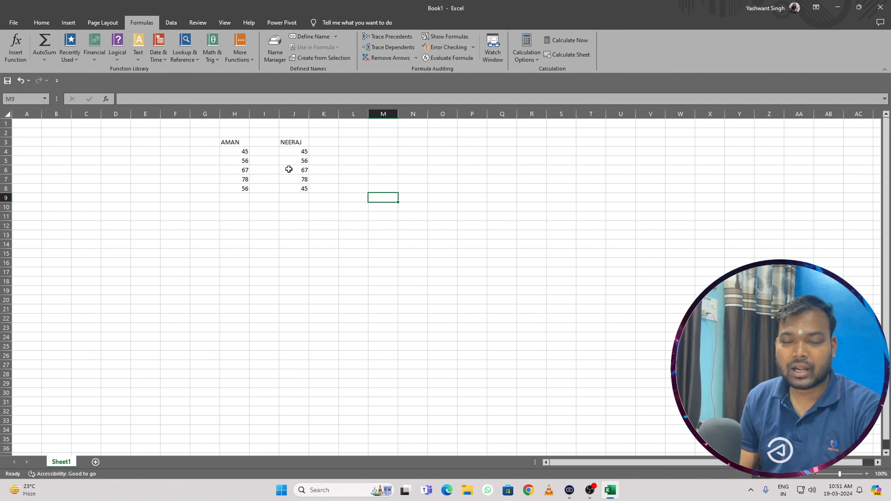
Enter a SUM formula in L8 that adds the range H3:H8.
{"action": "left_click_drag", "start_coordinate": [242, 144], "coordinate": [234, 198]}
{"action": "left_click_drag", "start_coordinate": [289, 142], "coordinate": [285, 202]}
{"action": "left_click", "coordinate": [353, 189]}
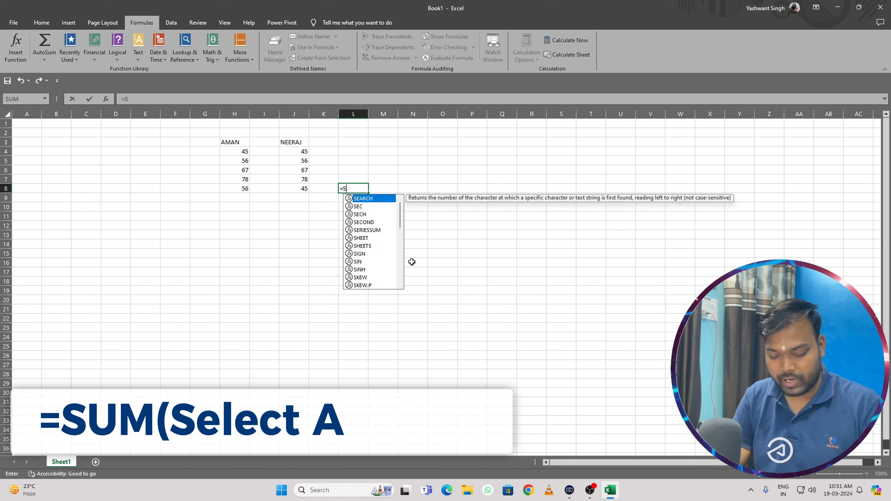
{"action": "type", "text": "=SUM("}
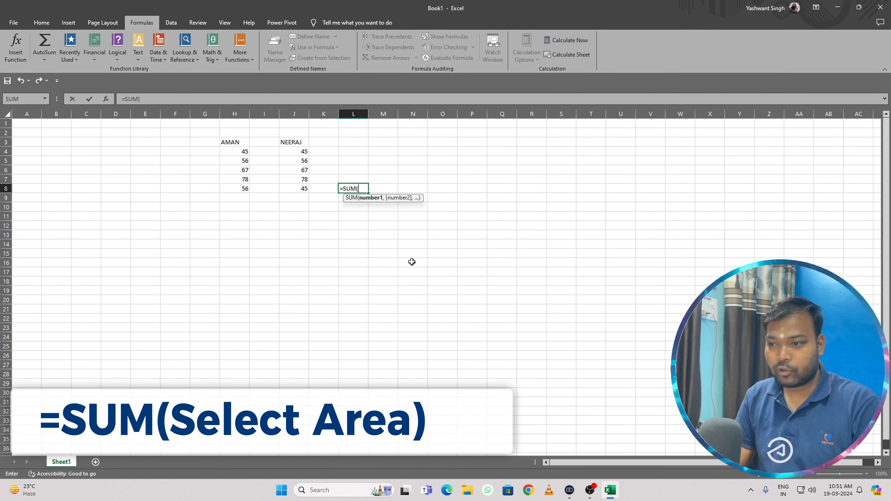
{"action": "left_click_drag", "start_coordinate": [239, 141], "coordinate": [241, 188]}
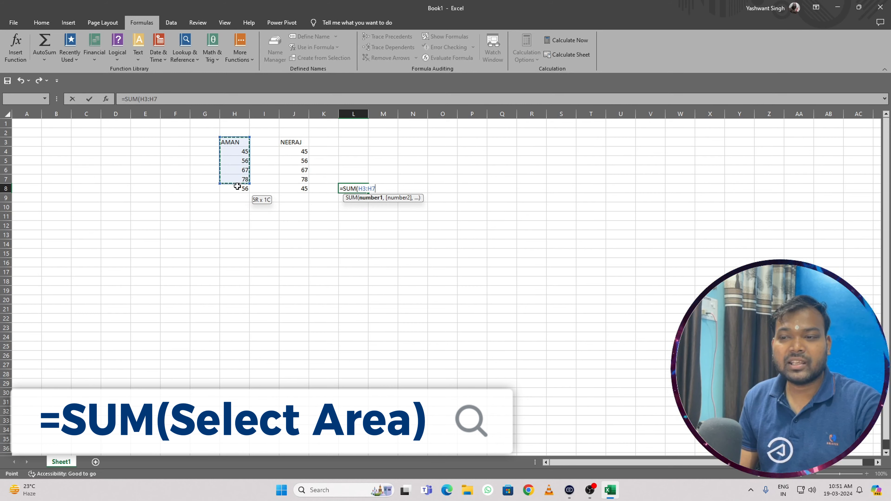
{"action": "key", "text": "Return"}
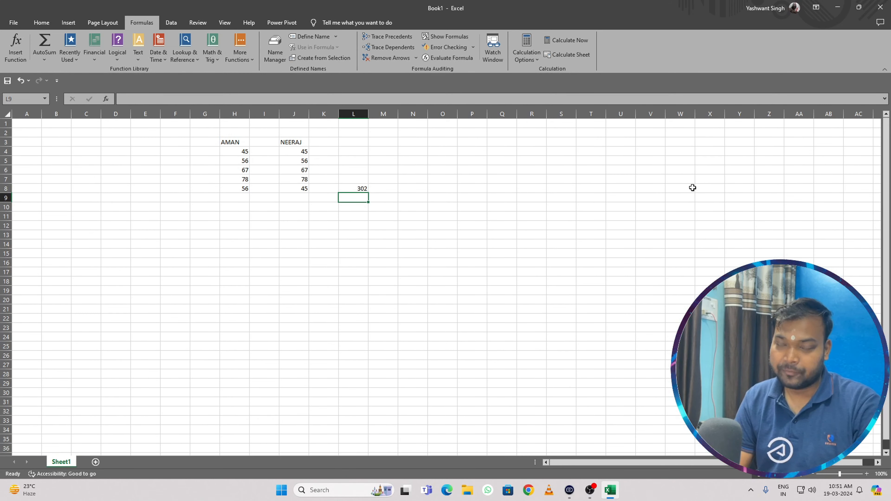
Reopen the SUM formula in L8 to check its cell references, and clear the cell.
{"action": "key", "text": "Up"}
{"action": "key", "text": "F2"}
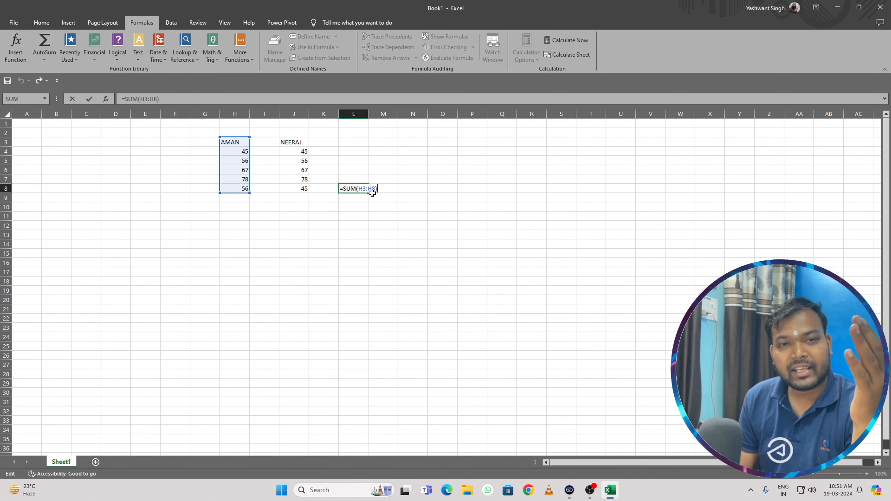
{"action": "key", "text": "ctrl+Return"}
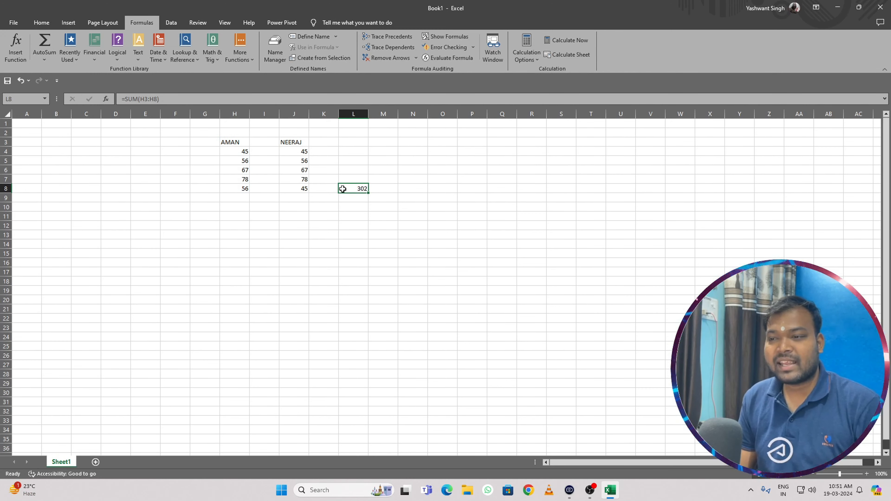
Define a workbook-scoped name for the range H3:H8, using the suggested header text as the name.
{"action": "left_click_drag", "start_coordinate": [238, 142], "coordinate": [238, 184]}
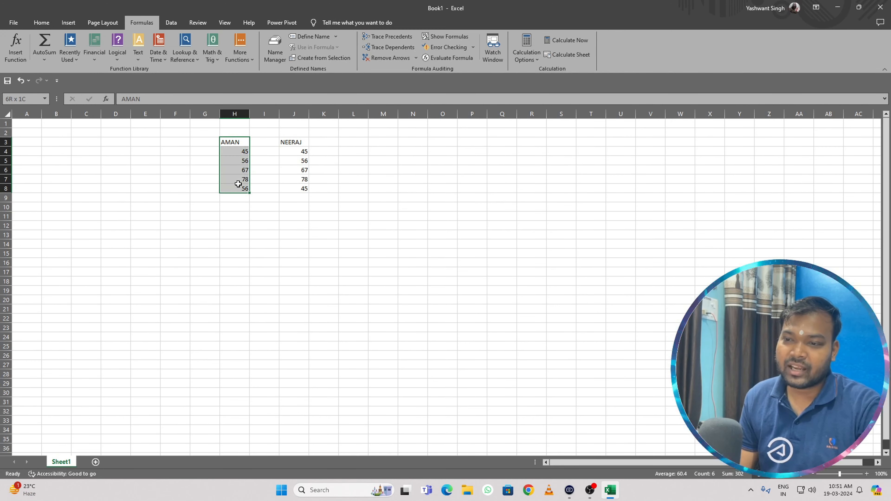
{"action": "left_click", "coordinate": [306, 36]}
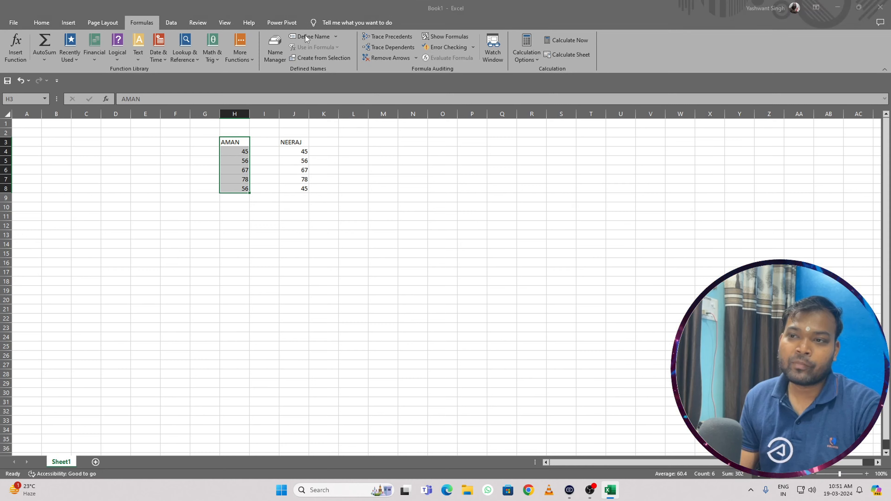
{"action": "left_click_drag", "start_coordinate": [624, 95], "coordinate": [523, 143]}
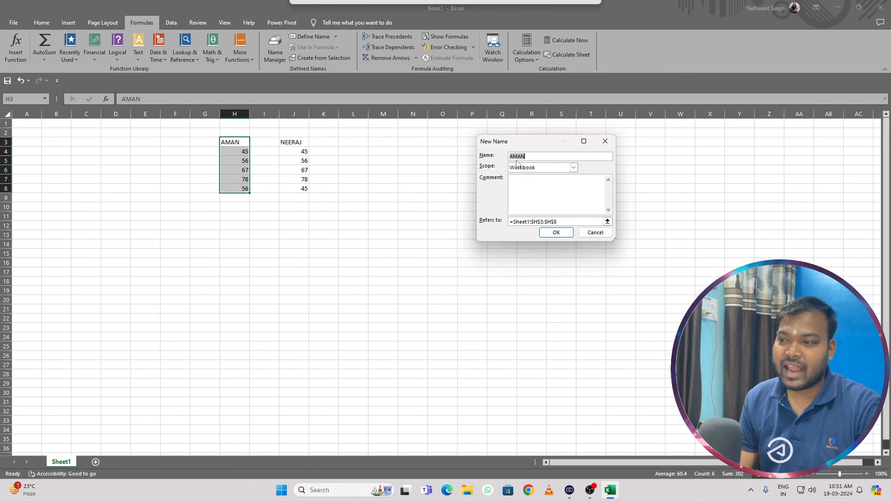
{"action": "left_click", "coordinate": [552, 234]}
Enter a SUM formula in N11 that uses the defined name of H3:H8 as its argument.
{"action": "left_click", "coordinate": [436, 225]}
{"action": "left_click", "coordinate": [417, 219]}
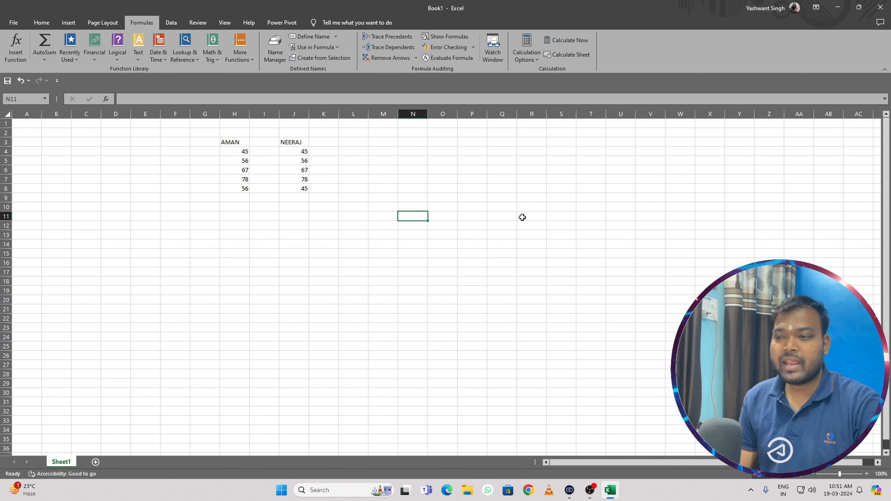
{"action": "type", "text": "=SUM("}
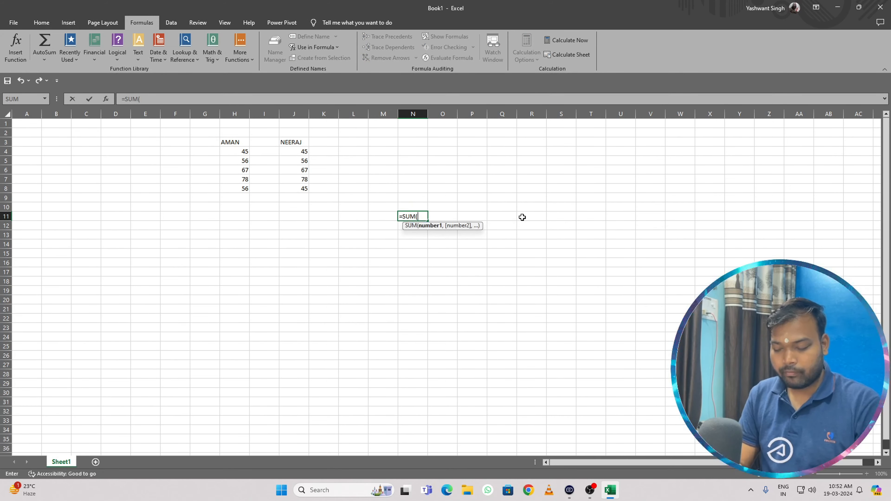
{"action": "type", "text": "AMAN"}
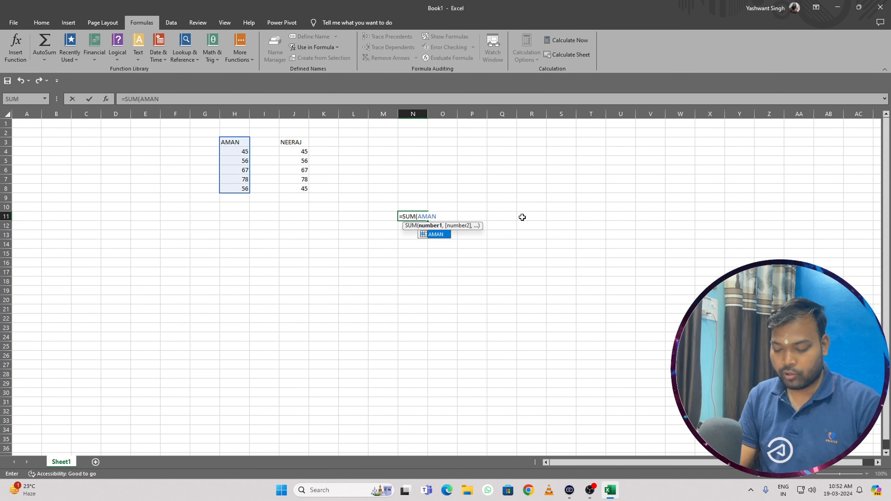
{"action": "type", "text": ")"}
{"action": "key", "text": "Return"}
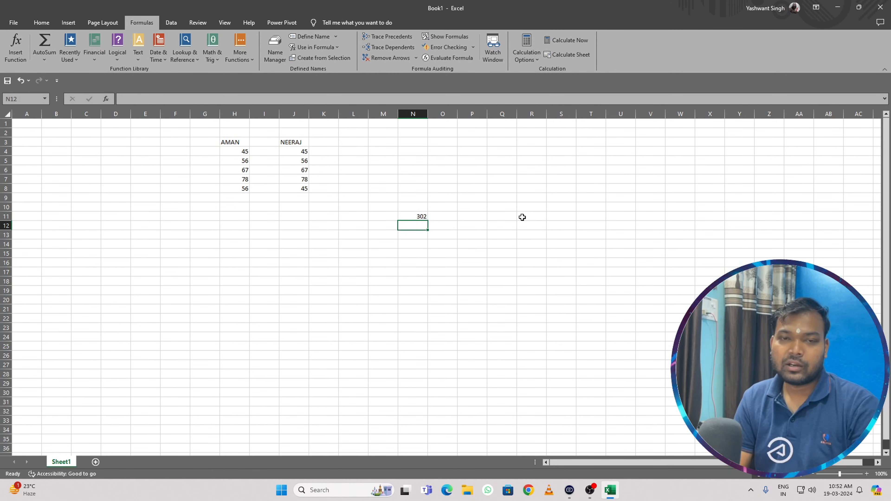
Enter an AVERAGE formula in N12 that uses the defined name of H3:H8 as its argument.
{"action": "type", "text": "=AVERAGE"}
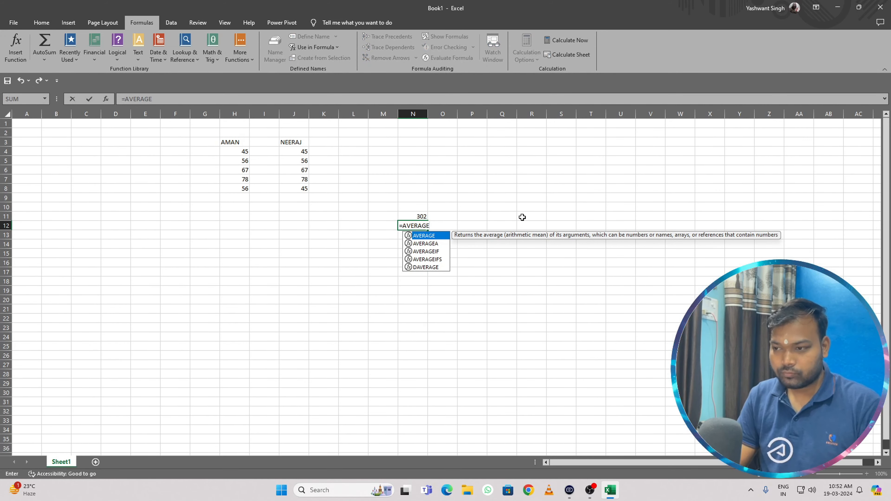
{"action": "type", "text": "(AMAN)"}
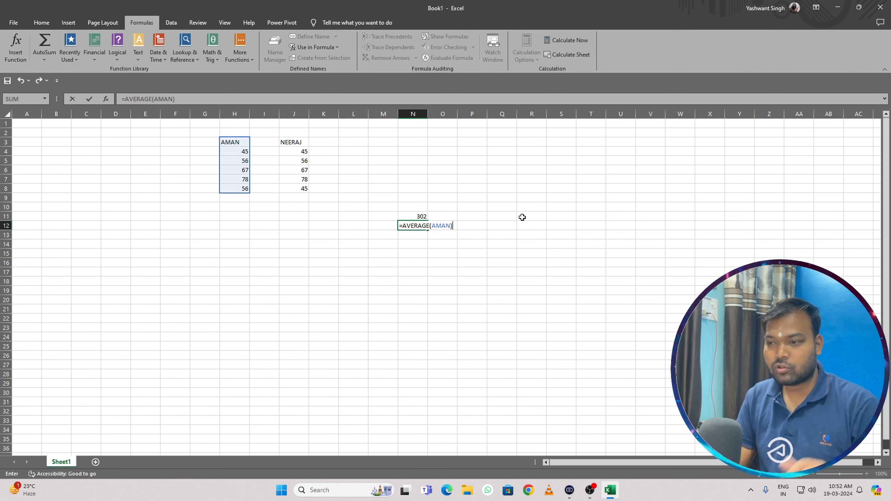
{"action": "key", "text": "Return"}
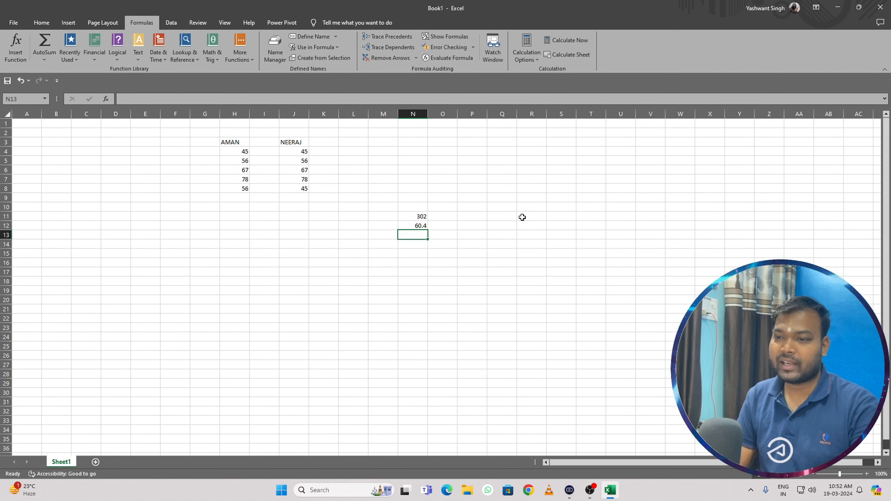
Delete the AVERAGE formula from N12.
{"action": "key", "text": "Up"}
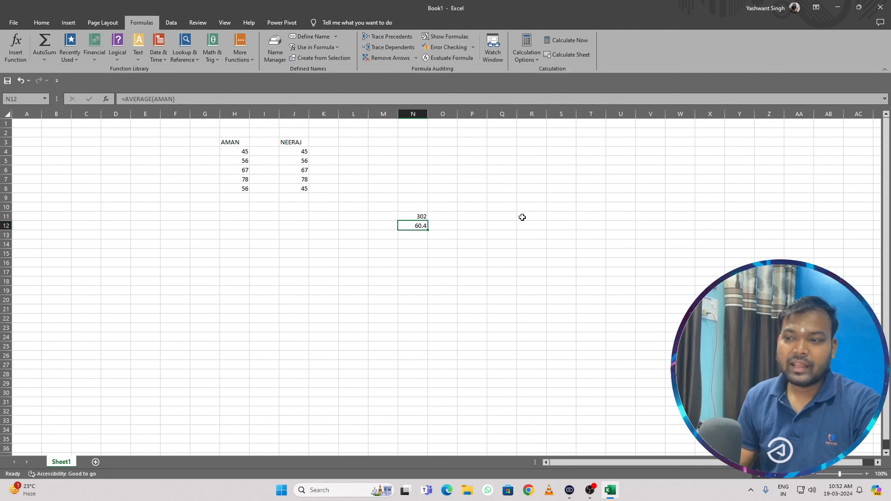
{"action": "key", "text": "Delete"}
{"action": "key", "text": "Up"}
{"action": "left_click", "coordinate": [363, 233]}
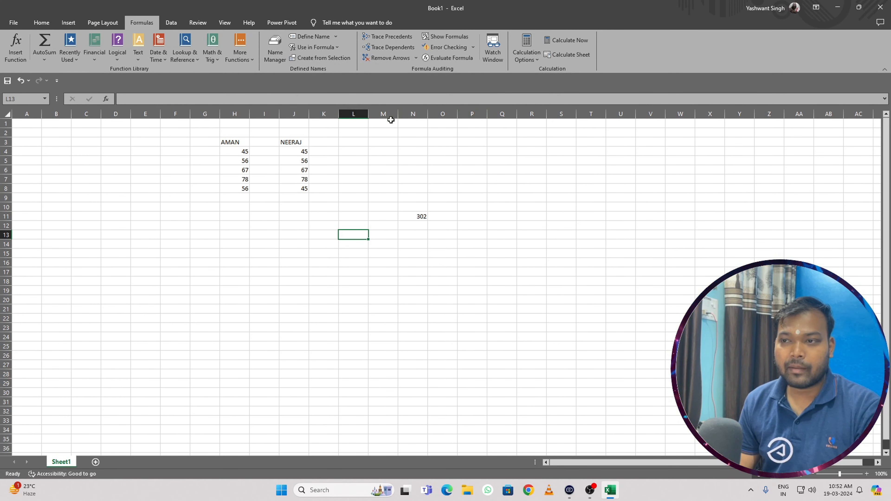
{"action": "left_click", "coordinate": [348, 169]}
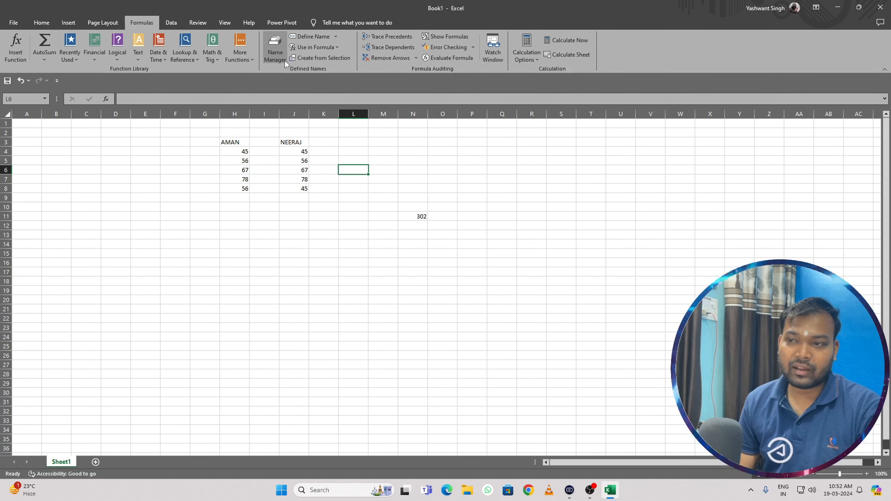
{"action": "left_click_drag", "start_coordinate": [243, 151], "coordinate": [244, 171]}
{"action": "left_click", "coordinate": [245, 189]}
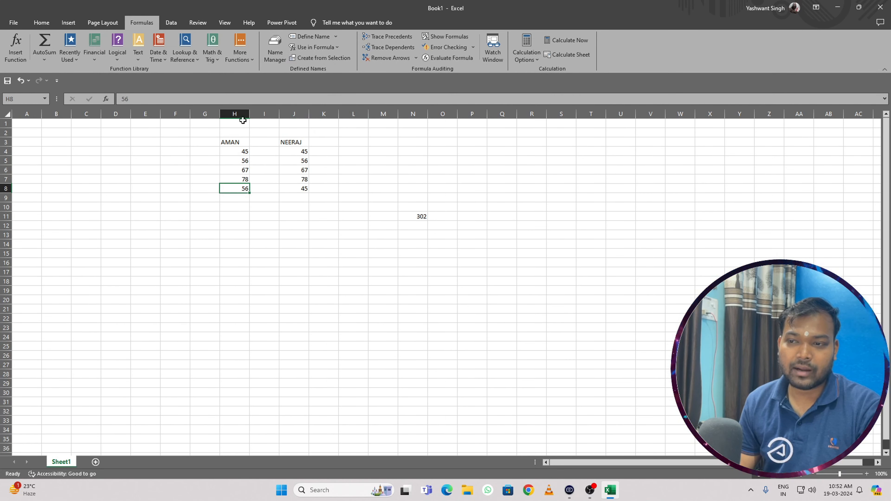
Open the defined name for editing in the Name Manager, reselect its reference H3:H8, and cancel the edit.
{"action": "left_click", "coordinate": [271, 59]}
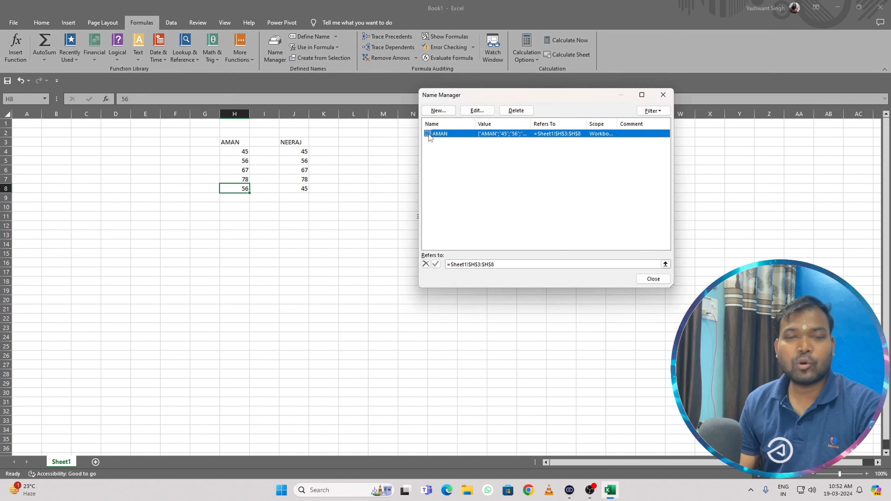
{"action": "left_click", "coordinate": [487, 111]}
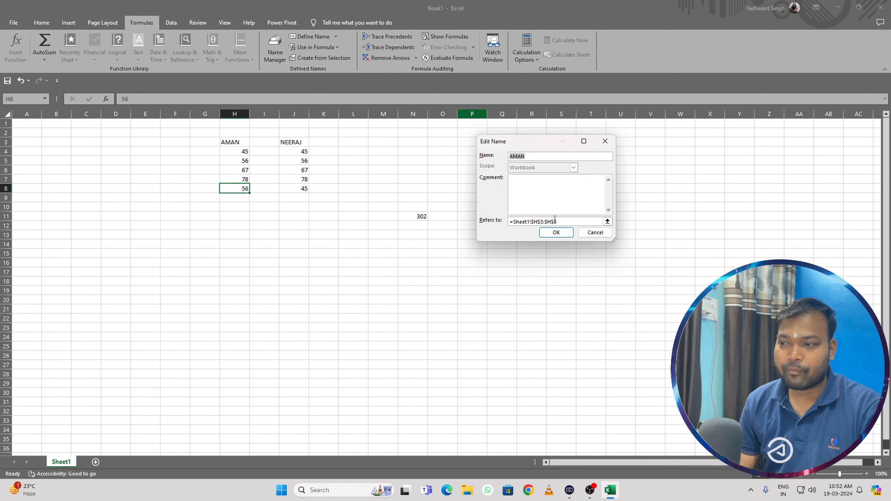
{"action": "left_click", "coordinate": [568, 220]}
{"action": "left_click_drag", "start_coordinate": [247, 144], "coordinate": [233, 193]}
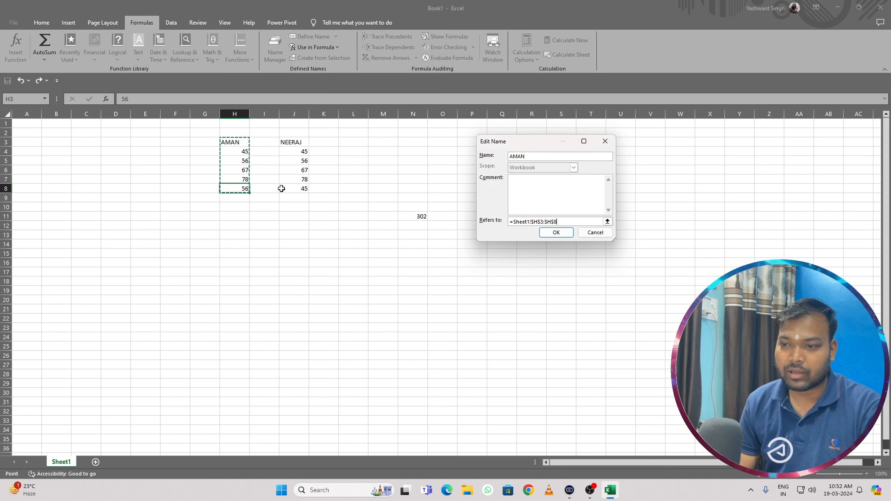
{"action": "left_click", "coordinate": [591, 230]}
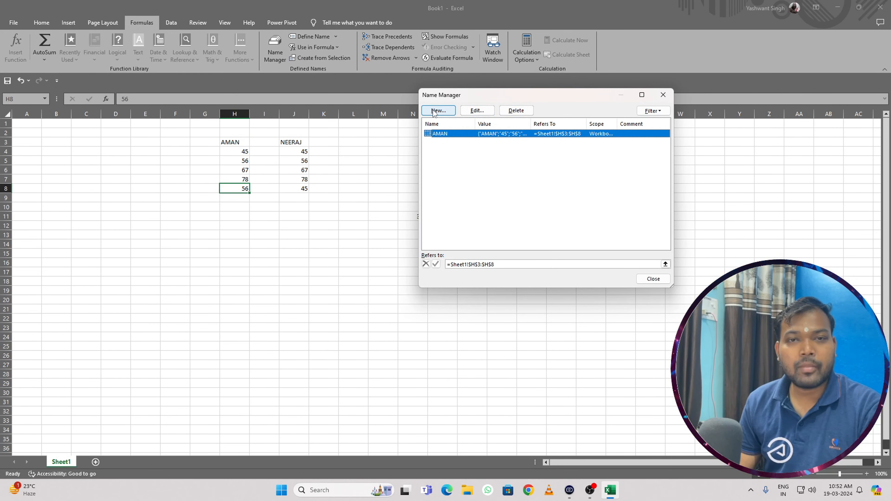
Delete the defined name of H3:H8 in the Name Manager and close the manager.
{"action": "left_click", "coordinate": [516, 110]}
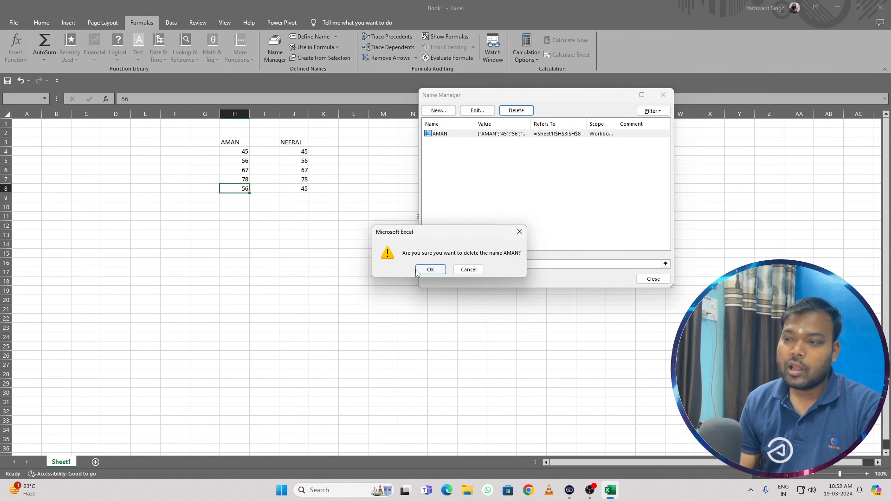
{"action": "left_click", "coordinate": [426, 272]}
{"action": "left_click", "coordinate": [663, 94]}
{"action": "left_click", "coordinate": [389, 252]}
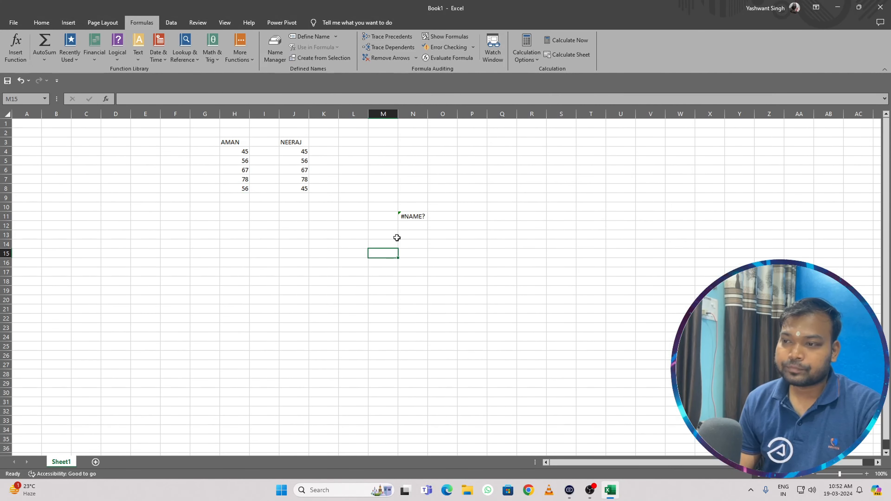
Clear the SUM formula from cell N11.
{"action": "left_click_drag", "start_coordinate": [405, 223], "coordinate": [407, 218]}
{"action": "key", "text": "Delete"}
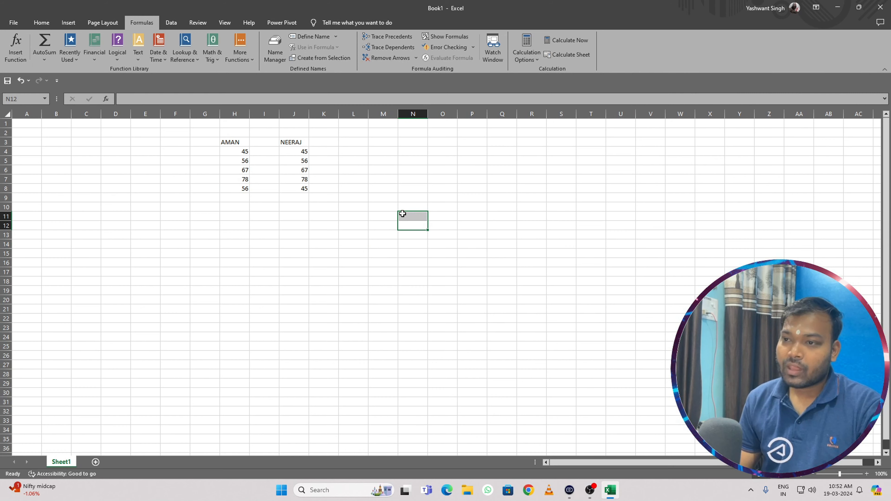
{"action": "left_click", "coordinate": [393, 216]}
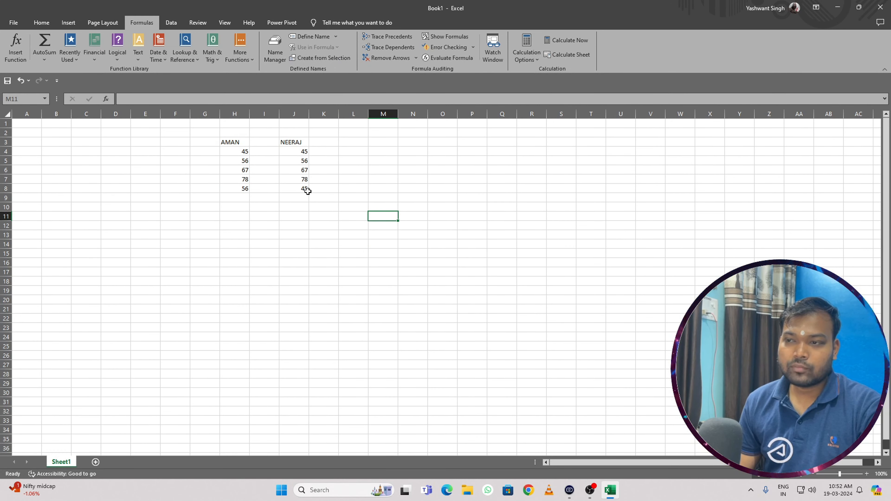
{"action": "left_click", "coordinate": [325, 246]}
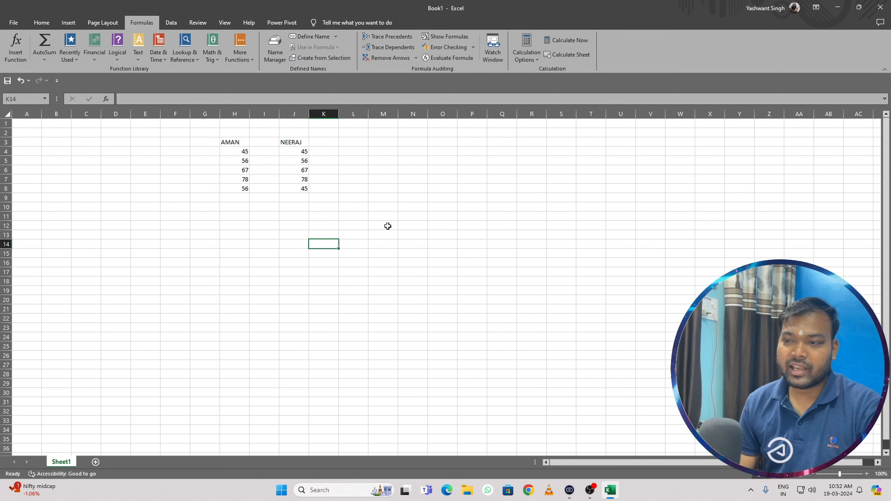
Fill O10:O16 downward with the label A, the numbers 45, 56, 67, 78, 89, and the label B.
{"action": "left_click", "coordinate": [413, 179]}
{"action": "left_click_drag", "start_coordinate": [436, 213], "coordinate": [451, 208]}
{"action": "key", "text": "Return"}
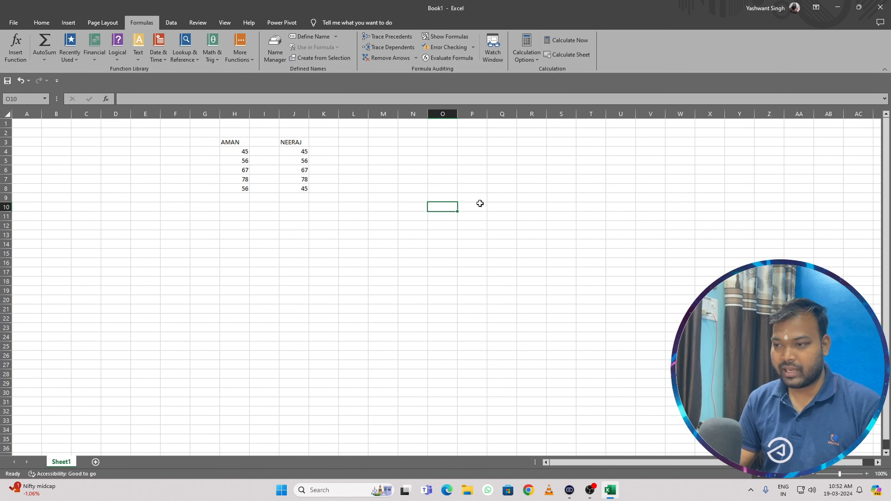
{"action": "type", "text": "A"}
{"action": "key", "text": "Return"}
{"action": "type", "text": "45"}
{"action": "key", "text": "Return"}
{"action": "type", "text": "56"}
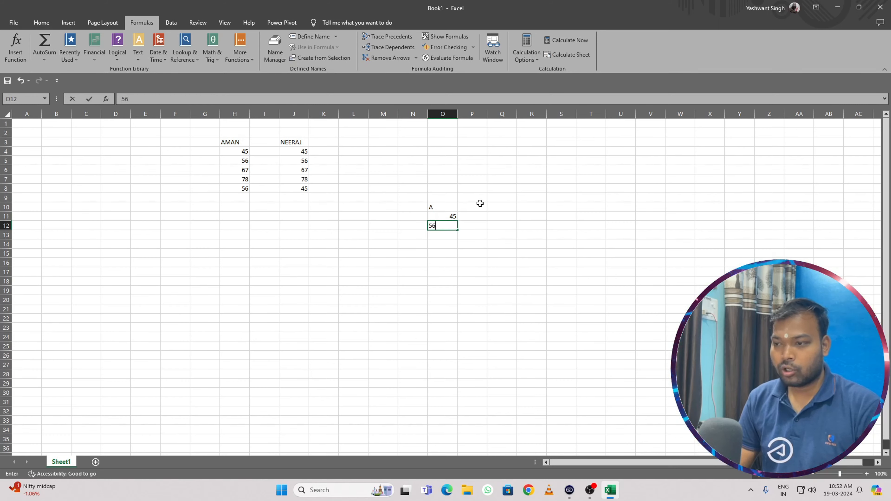
{"action": "key", "text": "Return"}
{"action": "type", "text": "67"}
{"action": "key", "text": "Return"}
{"action": "type", "text": "78"}
{"action": "key", "text": "Return"}
{"action": "type", "text": "89"}
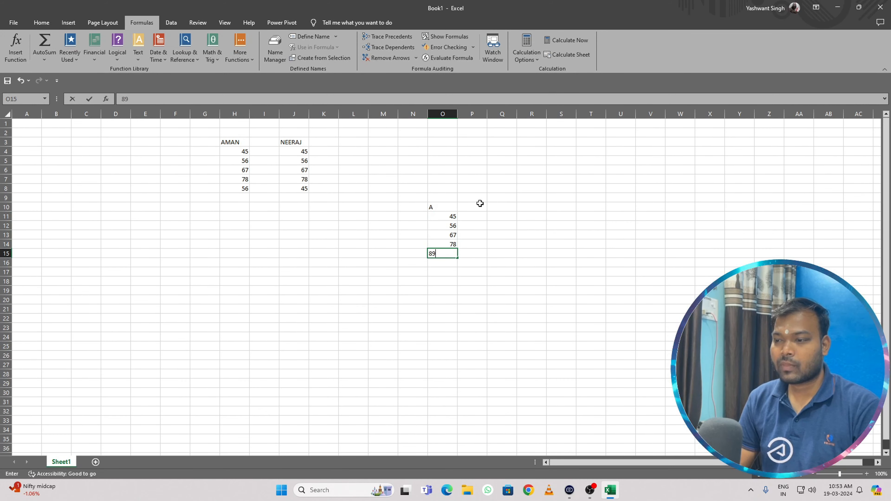
{"action": "key", "text": "Return"}
{"action": "type", "text": "B"}
{"action": "key", "text": "Return"}
Enter 45 in N13, 67 in M13, 56 in L13 and the label C in K13.
{"action": "key", "text": "Up"}
{"action": "key", "text": "Up"}
{"action": "key", "text": "Up"}
{"action": "key", "text": "Up"}
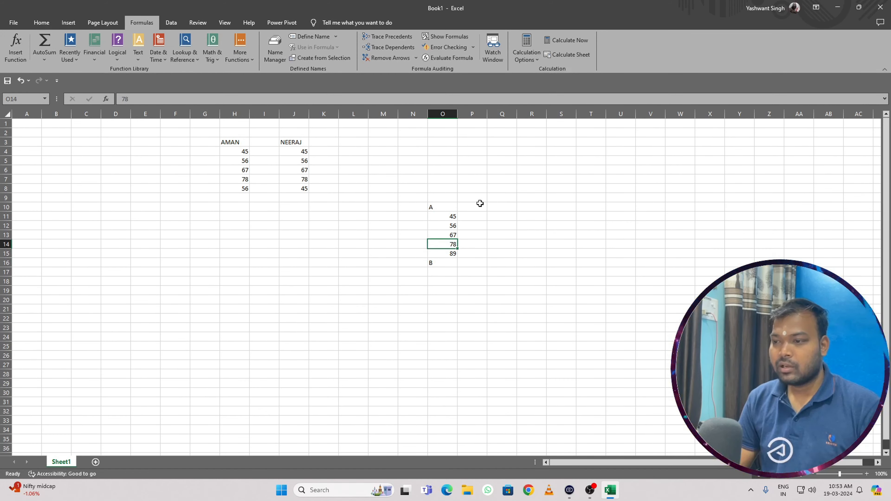
{"action": "key", "text": "Left"}
{"action": "type", "text": "45"}
{"action": "key", "text": "Left"}
{"action": "type", "text": "567"}
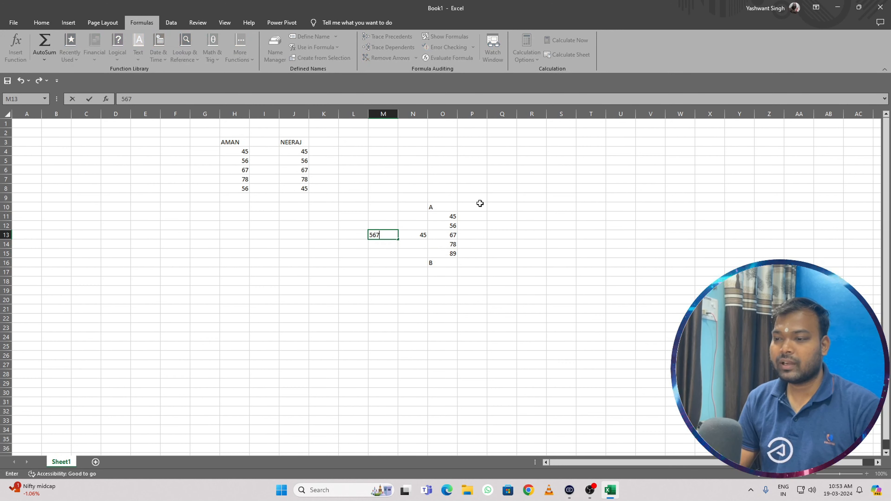
{"action": "key", "text": "Left"}
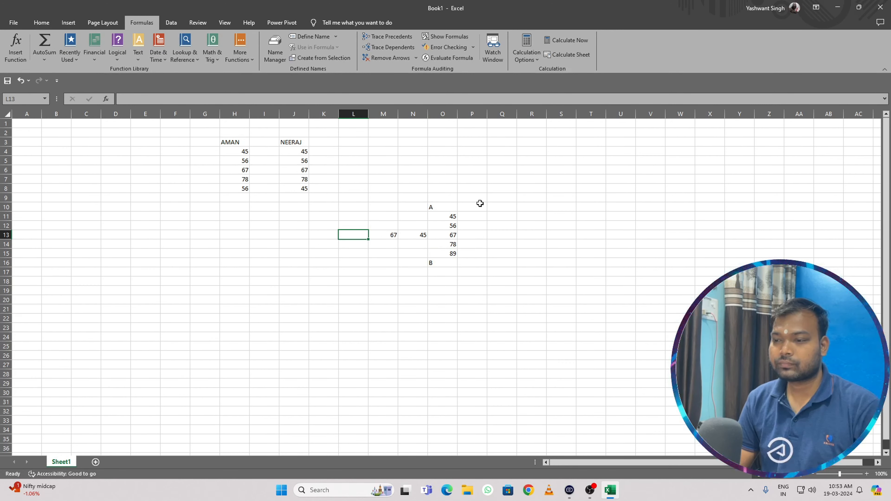
{"action": "type", "text": "56"}
{"action": "key", "text": "Left"}
{"action": "type", "text": "C"}
Continue row 13 with 78 in P13, 90 in Q13, 78 in R13 and the label D in S13.
{"action": "key", "text": "Right"}
{"action": "key", "text": "Right"}
{"action": "key", "text": "Right"}
{"action": "key", "text": "Right"}
{"action": "key", "text": "Right"}
{"action": "key", "text": "Right"}
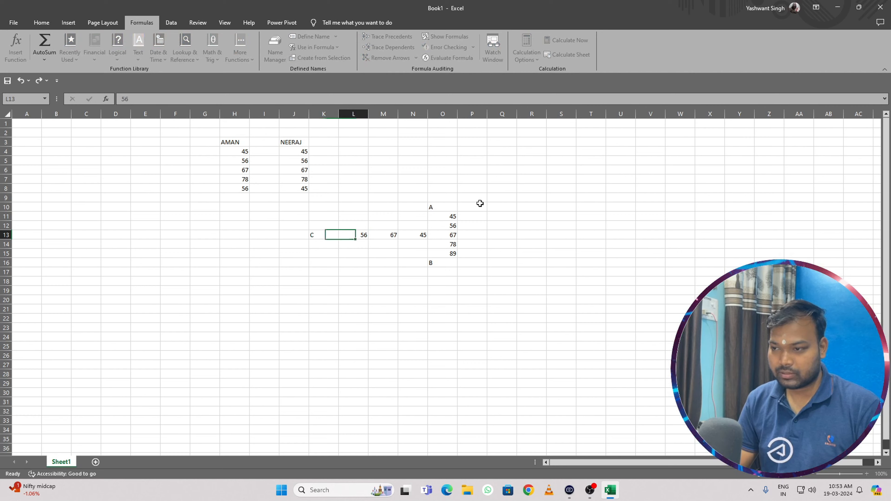
{"action": "key", "text": "Left"}
{"action": "type", "text": "78"}
{"action": "key", "text": "Right"}
{"action": "type", "text": "90"}
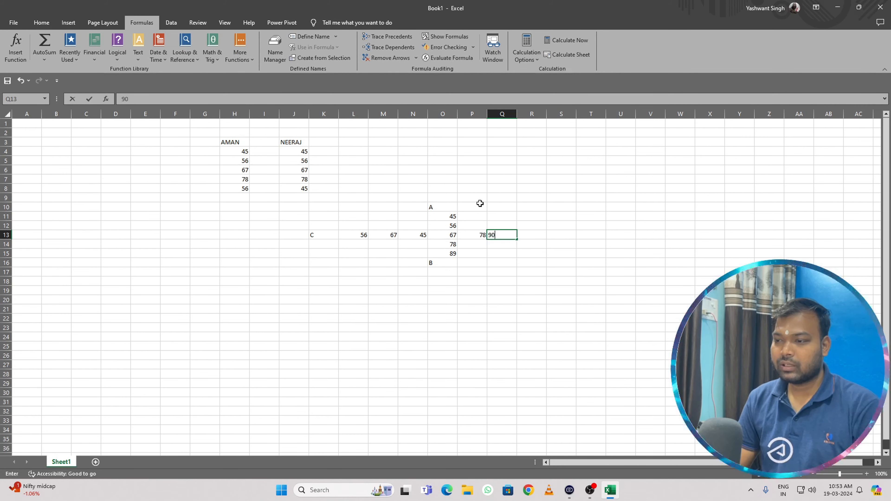
{"action": "key", "text": "Right"}
{"action": "type", "text": "78"}
{"action": "key", "text": "Right"}
{"action": "type", "text": "D"}
{"action": "key", "text": "Return"}
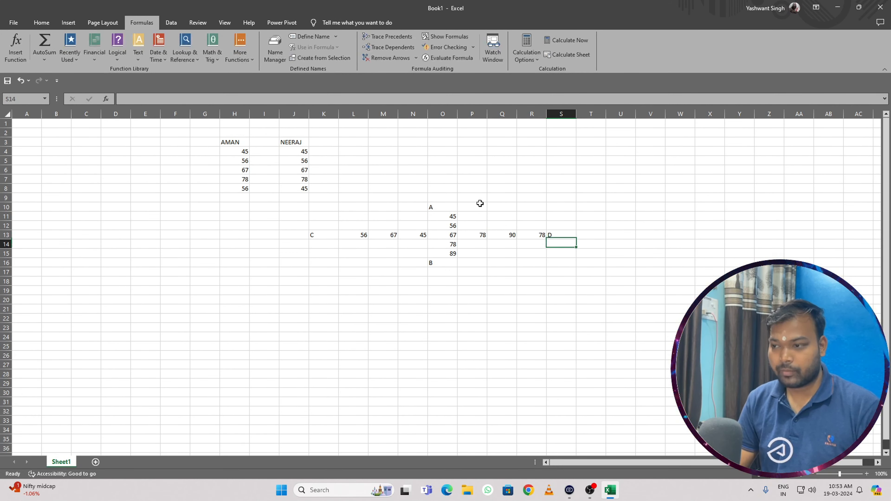
Try Create Names from Selection on O10:O16, switching from top row to bottom row, and cancel without creating names.
{"action": "left_click_drag", "start_coordinate": [455, 207], "coordinate": [441, 263]}
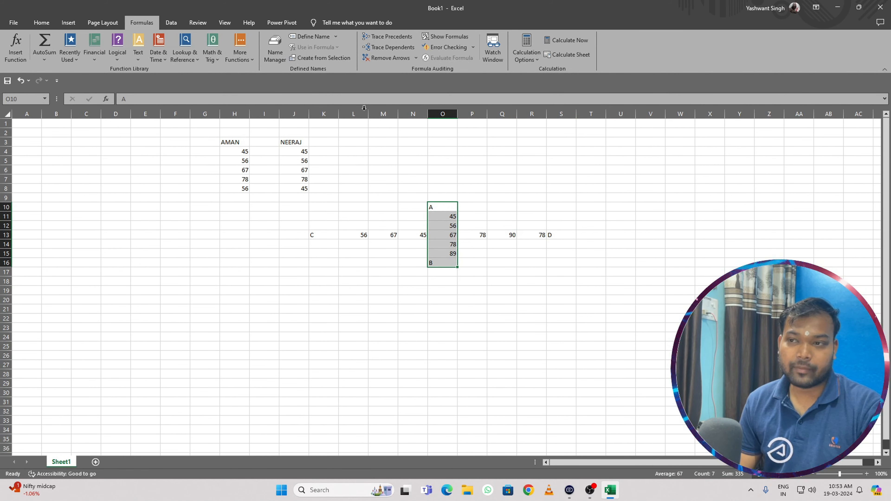
{"action": "left_click", "coordinate": [334, 60]}
{"action": "left_click_drag", "start_coordinate": [552, 154], "coordinate": [648, 111]}
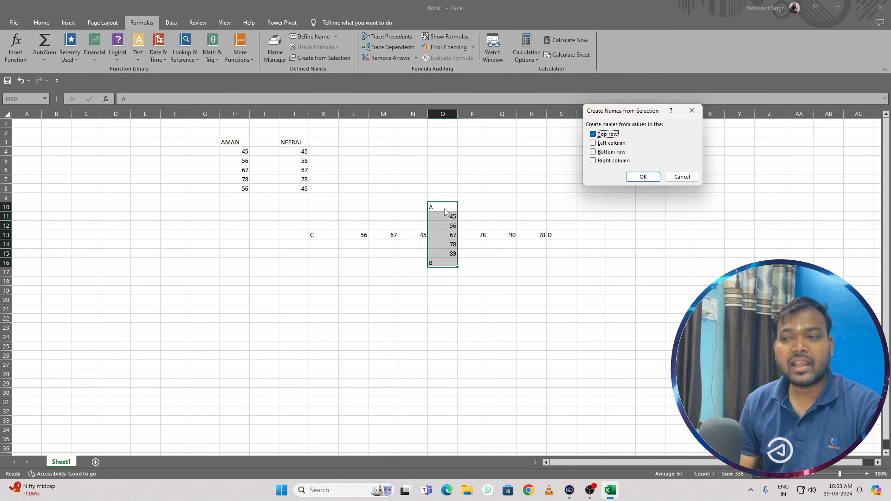
{"action": "left_click", "coordinate": [598, 138]}
{"action": "left_click", "coordinate": [593, 152]}
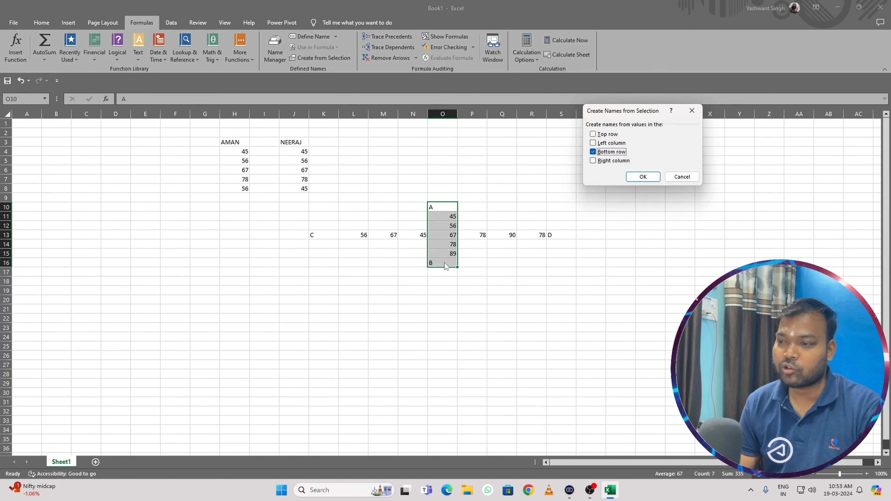
{"action": "left_click", "coordinate": [682, 177]}
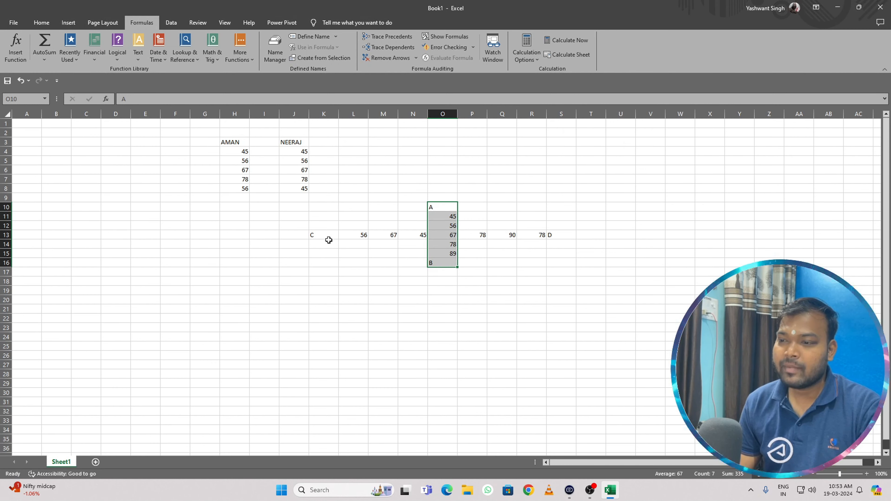
Create a defined name from the selection K13:S13, taking the name from the right column.
{"action": "left_click_drag", "start_coordinate": [324, 237], "coordinate": [562, 235]}
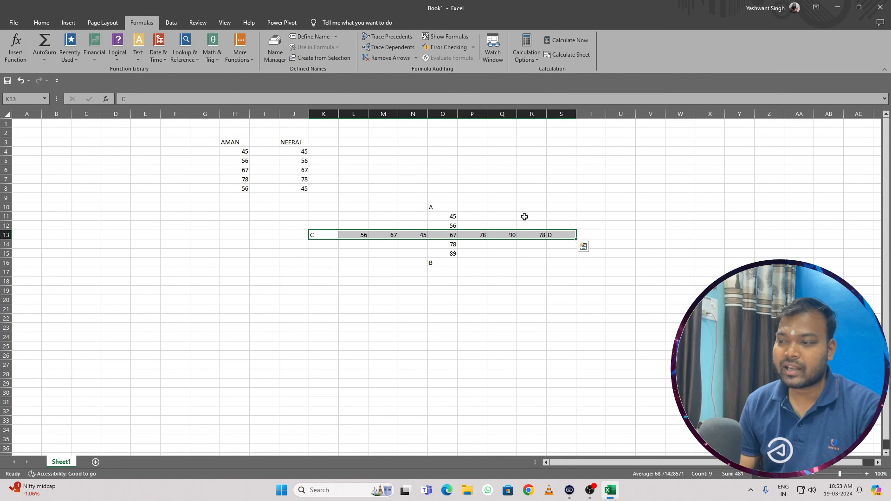
{"action": "left_click", "coordinate": [308, 58]}
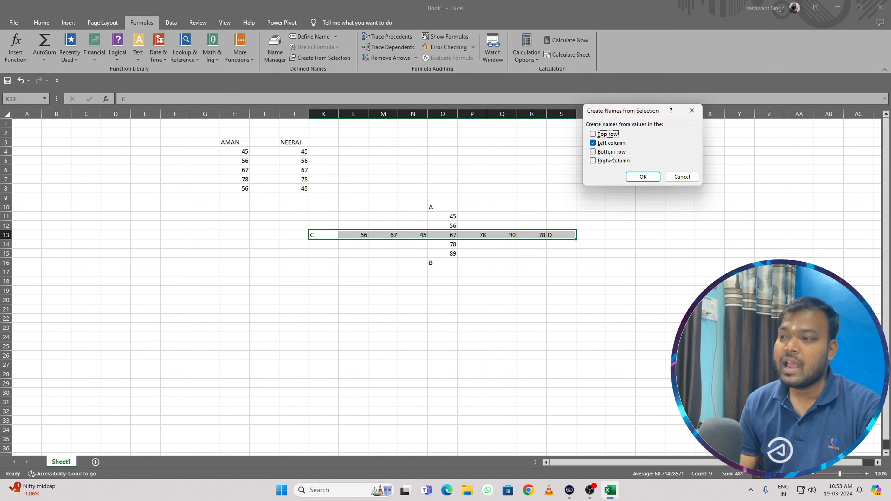
{"action": "left_click", "coordinate": [602, 144]}
{"action": "left_click", "coordinate": [604, 161]}
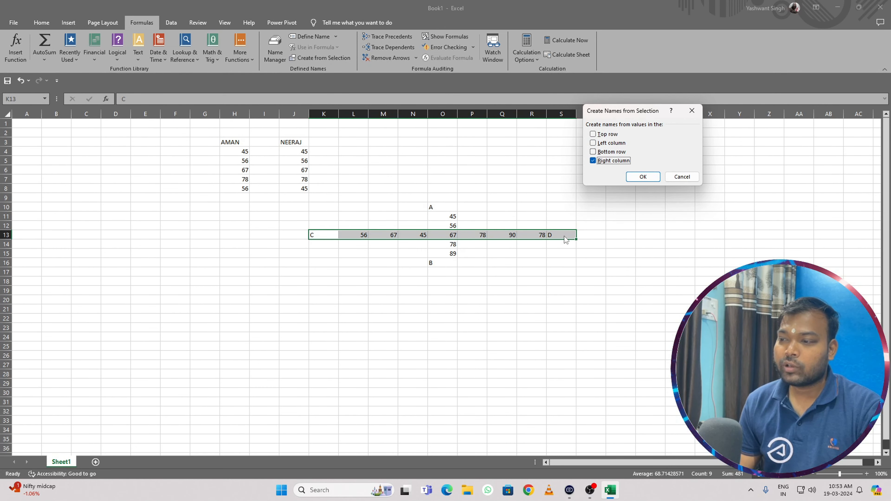
{"action": "left_click", "coordinate": [610, 162]}
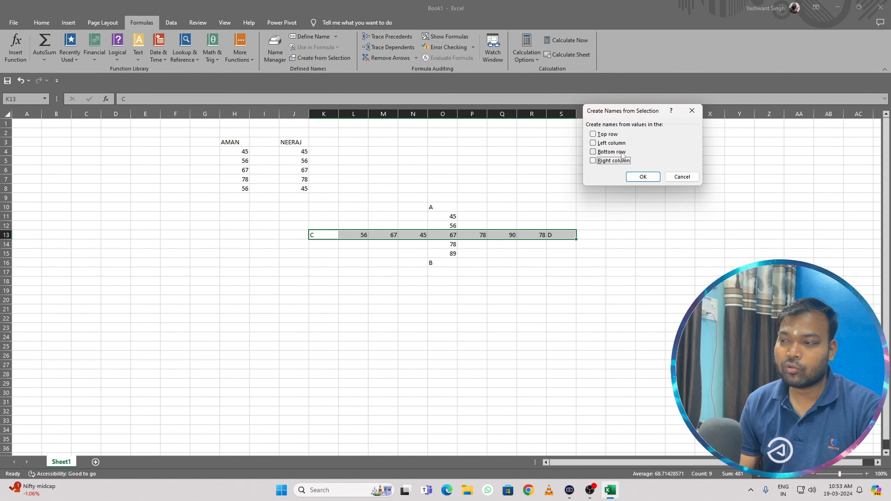
{"action": "left_click", "coordinate": [612, 162]}
{"action": "left_click", "coordinate": [641, 177]}
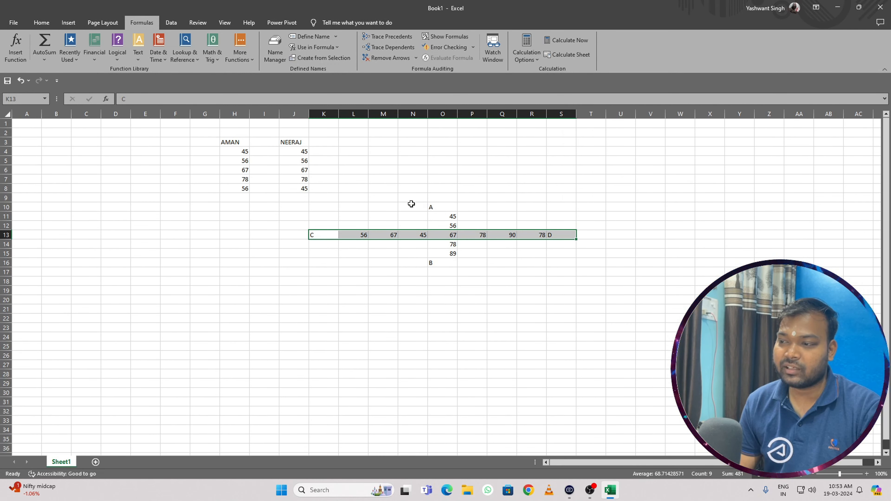
Delete the defined name D in the Name Manager and close the manager.
{"action": "left_click", "coordinate": [413, 179]}
{"action": "left_click", "coordinate": [277, 54]}
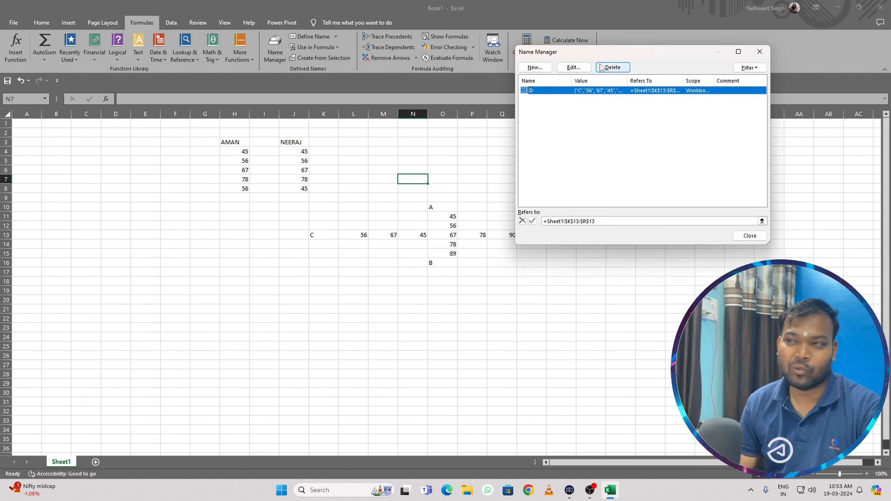
{"action": "left_click", "coordinate": [612, 67]}
{"action": "left_click", "coordinate": [430, 270]}
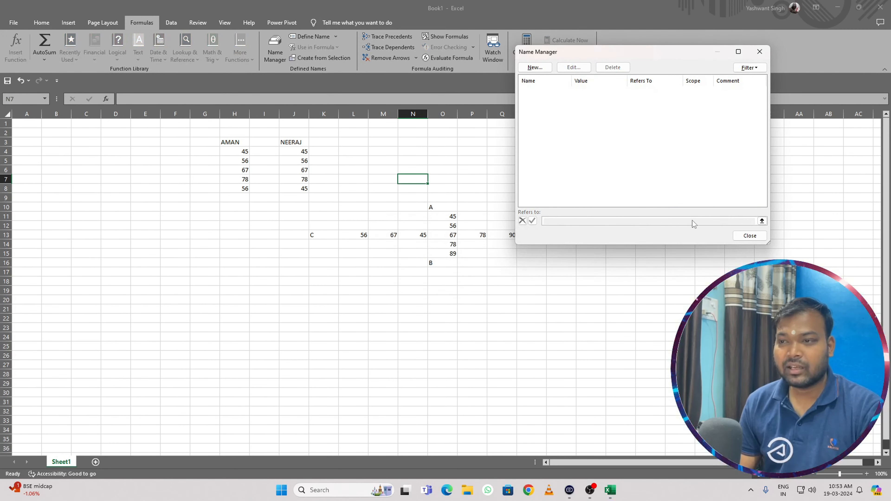
{"action": "left_click", "coordinate": [749, 236]}
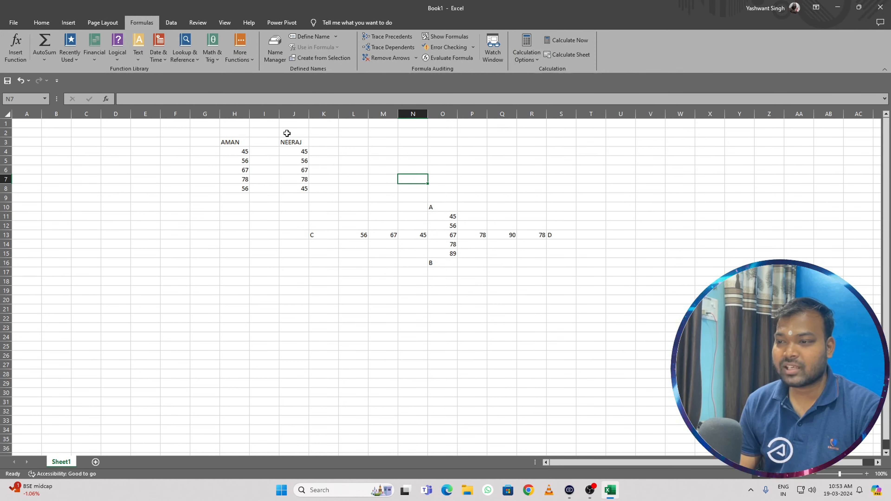
Define names for H3:H8 and J3:J8, each using its column header as the name.
{"action": "left_click", "coordinate": [459, 250]}
{"action": "left_click_drag", "start_coordinate": [242, 144], "coordinate": [246, 189]}
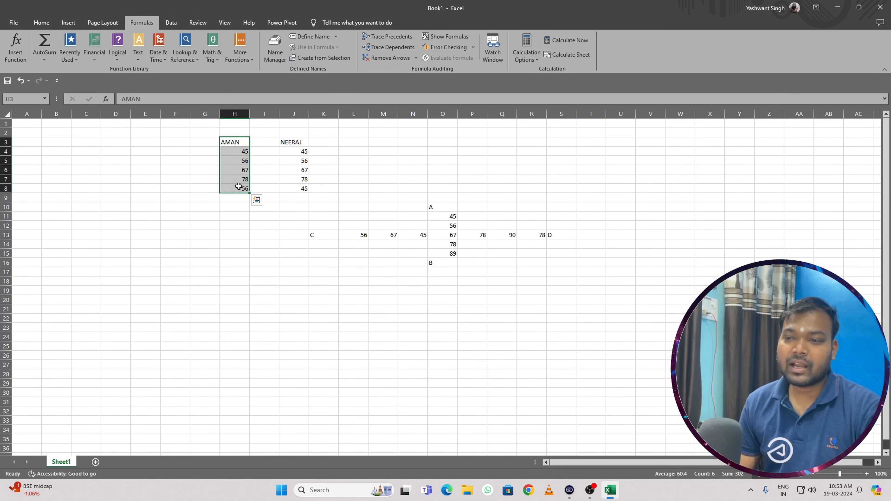
{"action": "left_click", "coordinate": [310, 36]}
{"action": "left_click", "coordinate": [651, 189]}
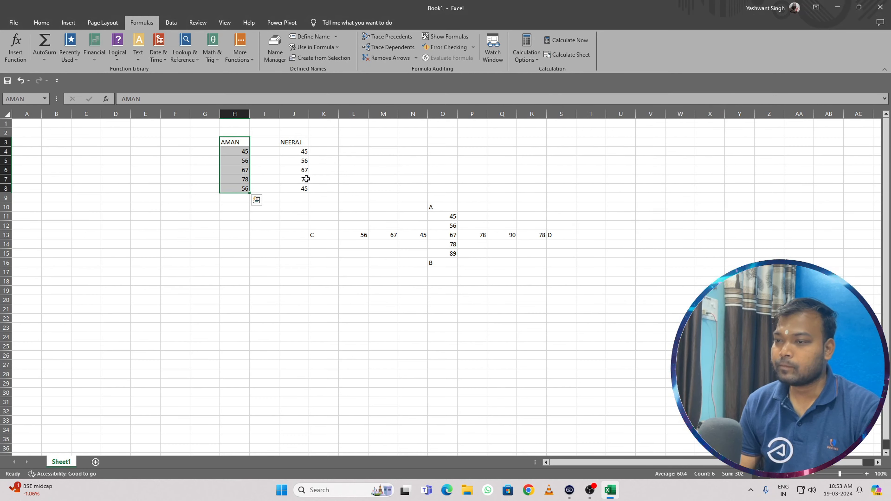
{"action": "left_click_drag", "start_coordinate": [293, 144], "coordinate": [294, 189]}
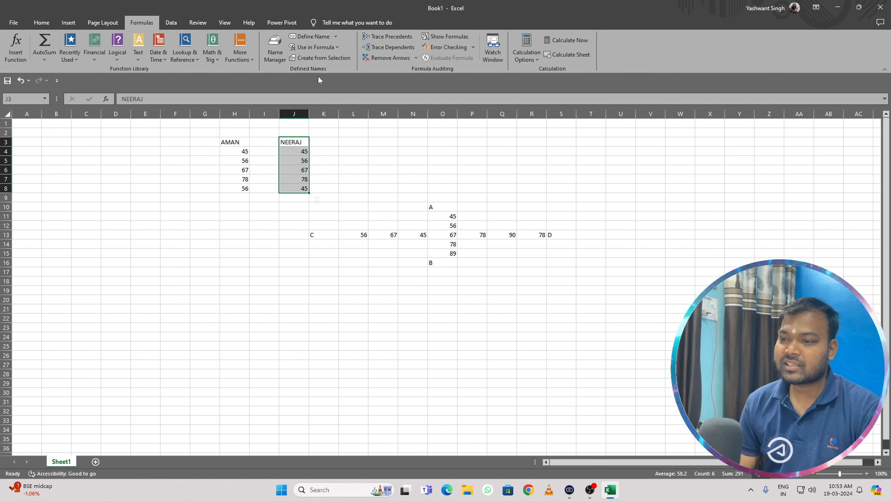
{"action": "left_click", "coordinate": [310, 36]}
{"action": "left_click", "coordinate": [651, 186]}
Define the name A for O10:O15 and the name C_ for K13:R13, both with workbook scope.
{"action": "left_click_drag", "start_coordinate": [443, 207], "coordinate": [445, 253]}
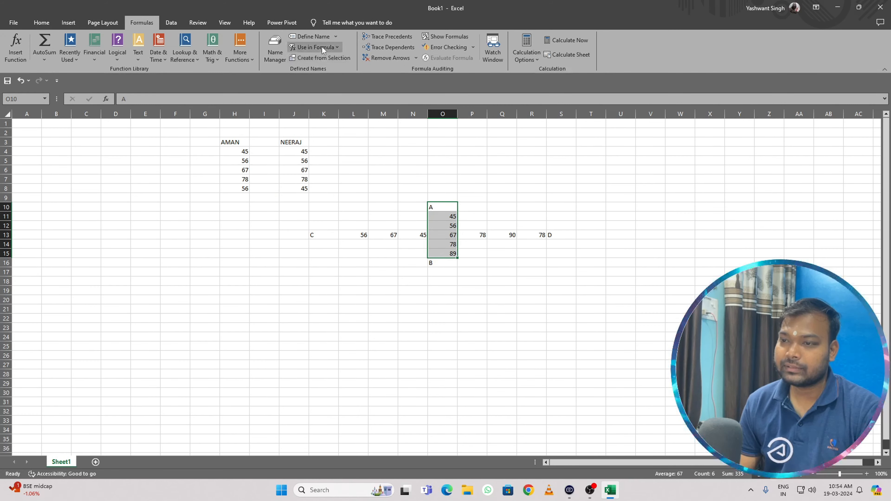
{"action": "left_click", "coordinate": [311, 37]}
{"action": "left_click", "coordinate": [650, 186]}
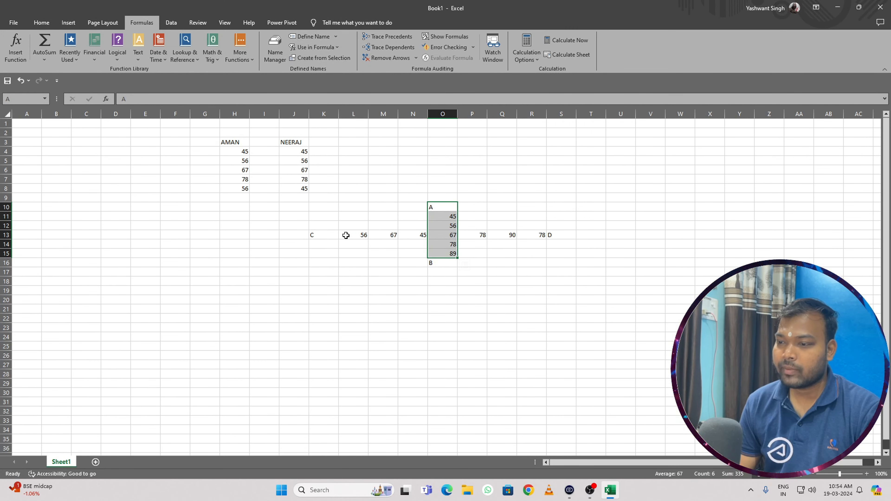
{"action": "left_click", "coordinate": [321, 235]}
{"action": "left_click_drag", "start_coordinate": [351, 238], "coordinate": [540, 235]}
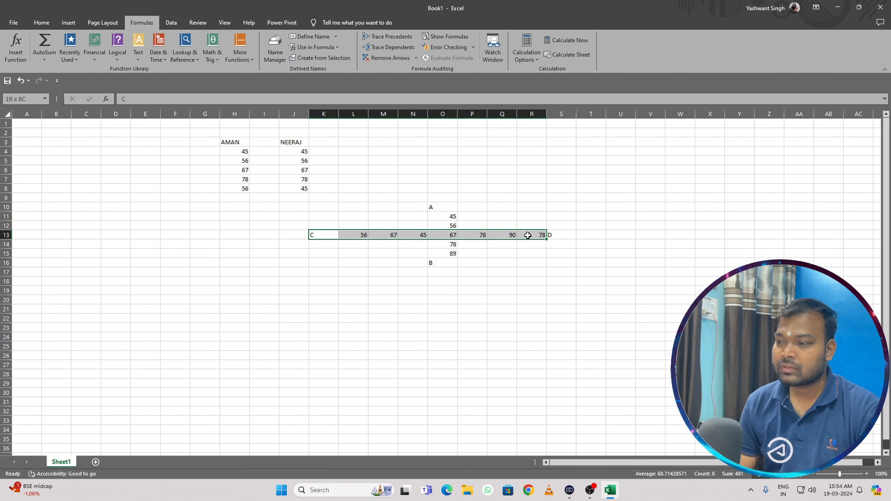
{"action": "left_click", "coordinate": [323, 45]}
{"action": "left_click", "coordinate": [302, 36]}
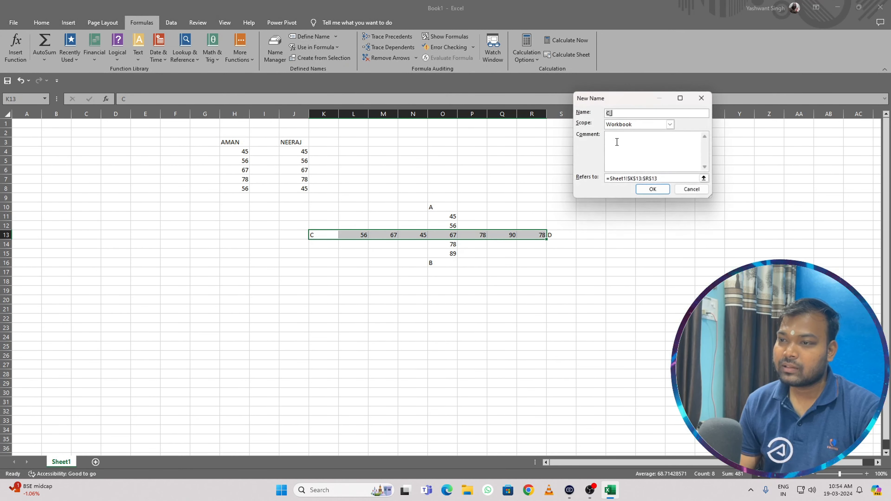
{"action": "left_click", "coordinate": [648, 191]}
{"action": "left_click", "coordinate": [298, 290]}
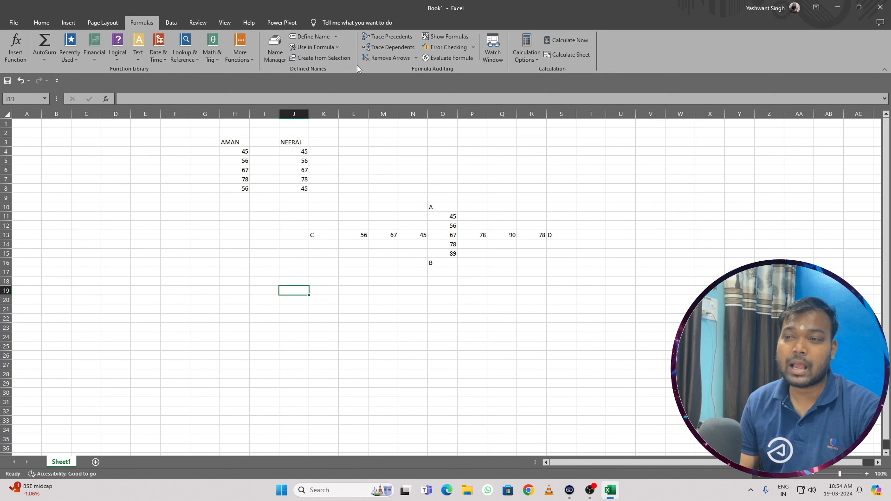
{"action": "left_click", "coordinate": [541, 158]}
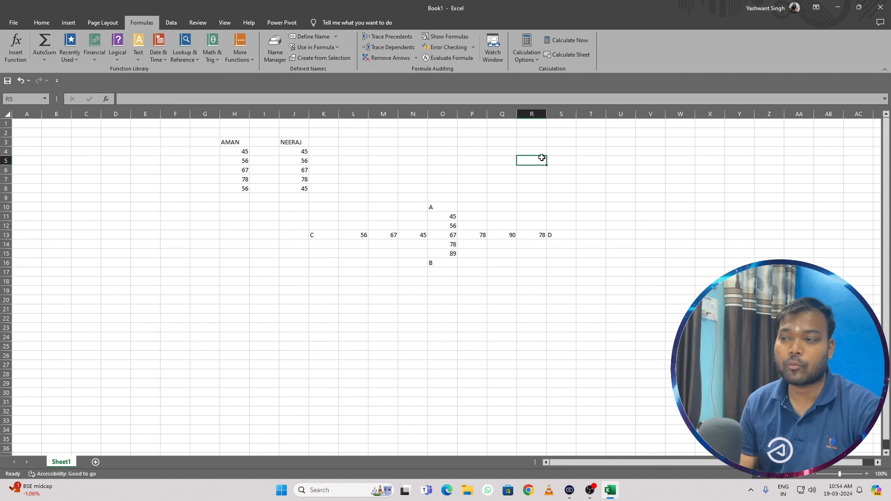
Enter a SUM formula in R5 that totals the defined name covering J3:J8.
{"action": "type", "text": "=SUM("}
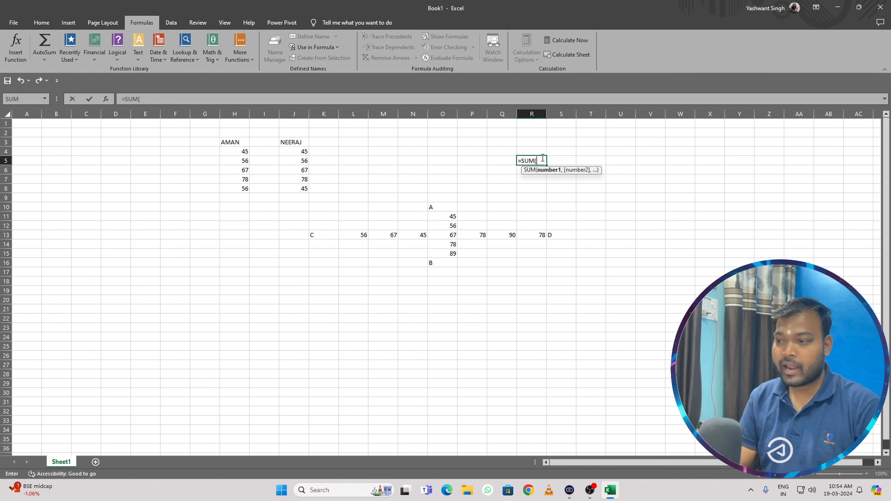
{"action": "left_click", "coordinate": [327, 48]}
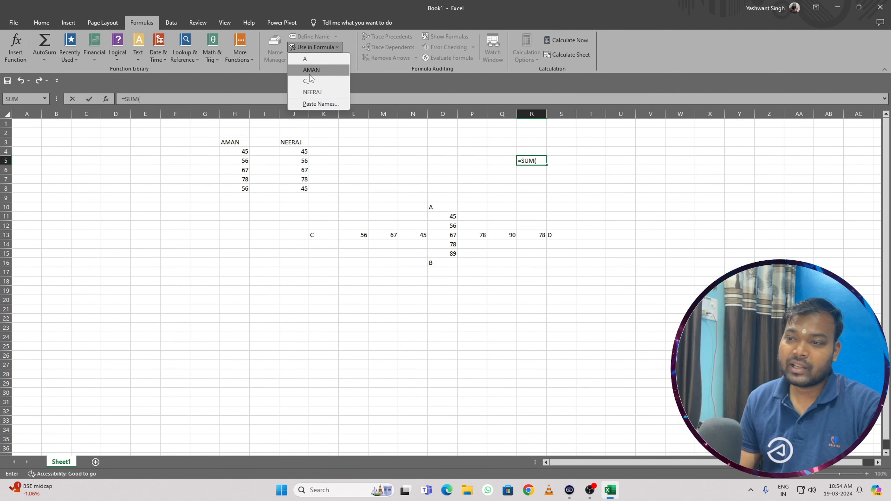
{"action": "left_click", "coordinate": [312, 92]}
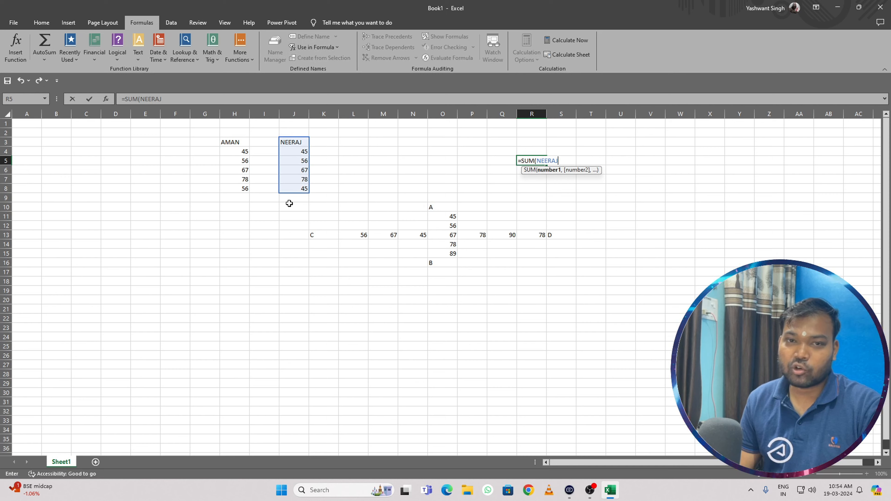
{"action": "left_click", "coordinate": [330, 50]}
{"action": "left_click", "coordinate": [573, 152]}
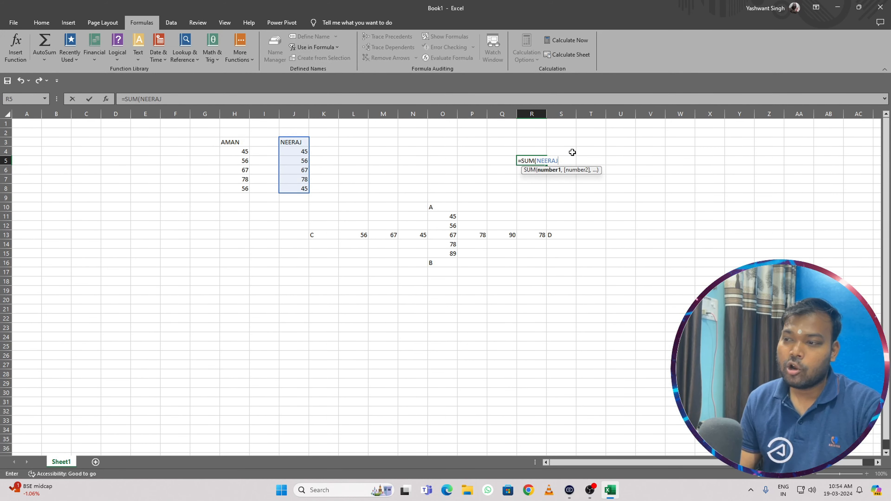
{"action": "key", "text": "Return"}
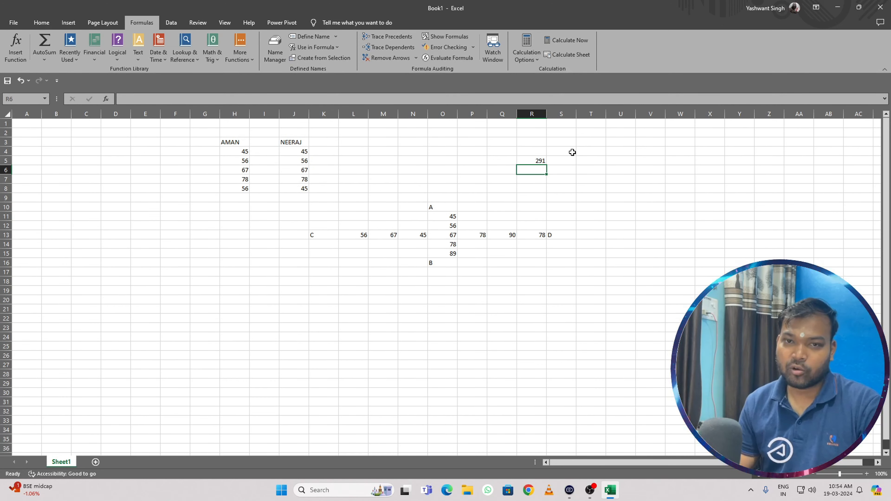
Trace the precedents of the SUM formula in R5 and remove the tracer arrows.
{"action": "left_click", "coordinate": [541, 160]}
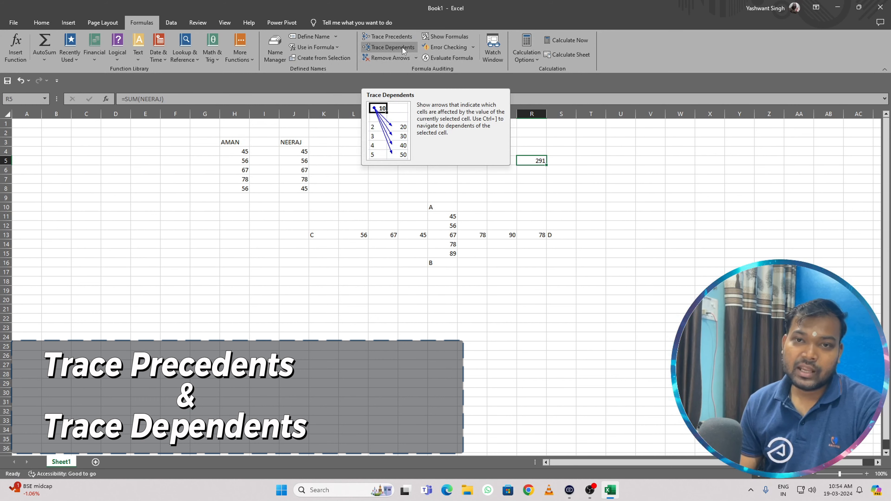
{"action": "left_click_drag", "start_coordinate": [462, 215], "coordinate": [465, 207]}
{"action": "left_click", "coordinate": [540, 159]}
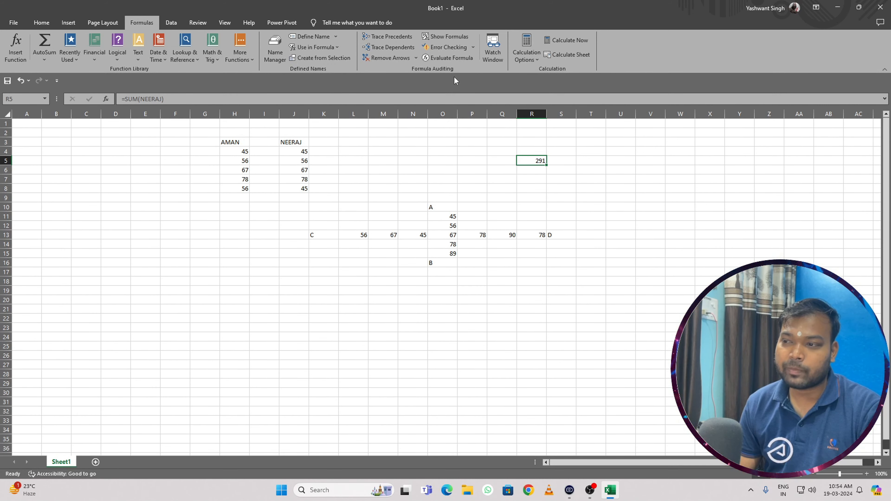
{"action": "left_click", "coordinate": [395, 42]}
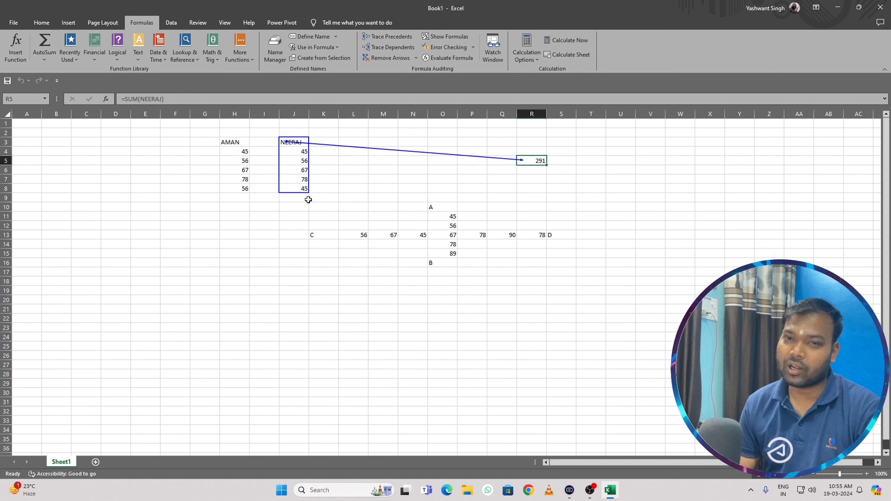
{"action": "left_click_drag", "start_coordinate": [411, 190], "coordinate": [411, 179]}
{"action": "left_click", "coordinate": [389, 58]}
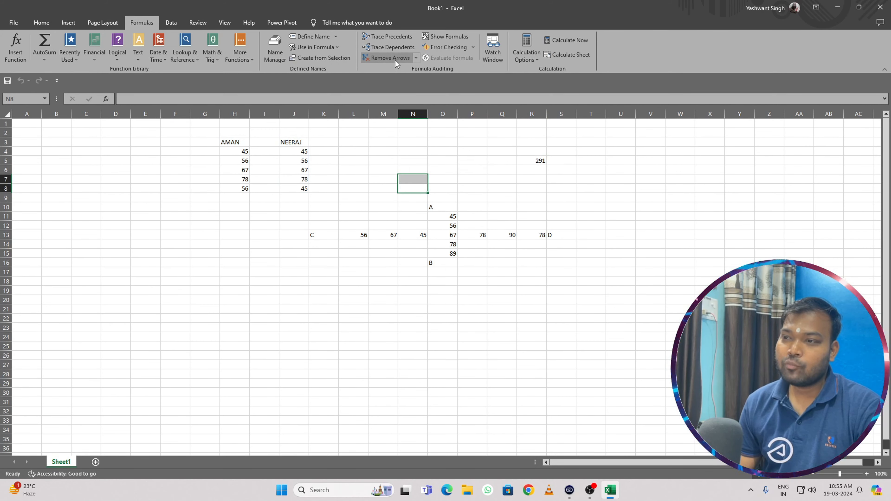
{"action": "left_click", "coordinate": [542, 164]}
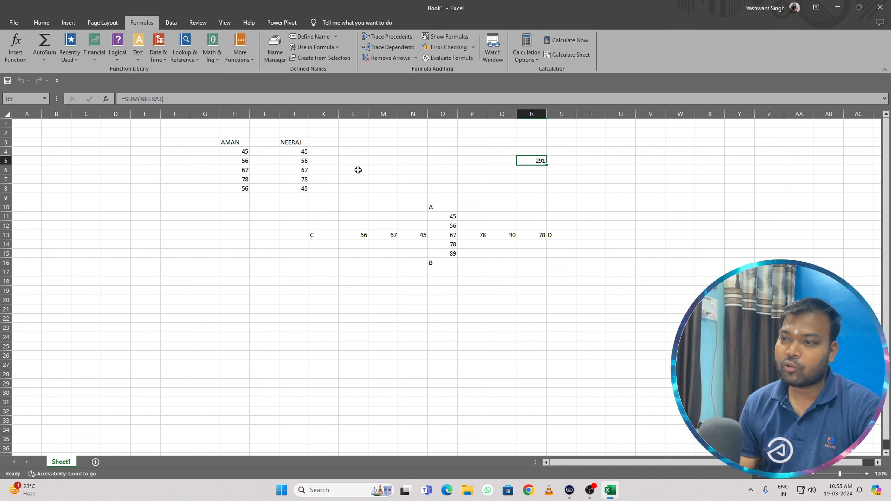
{"action": "left_click", "coordinate": [292, 170]}
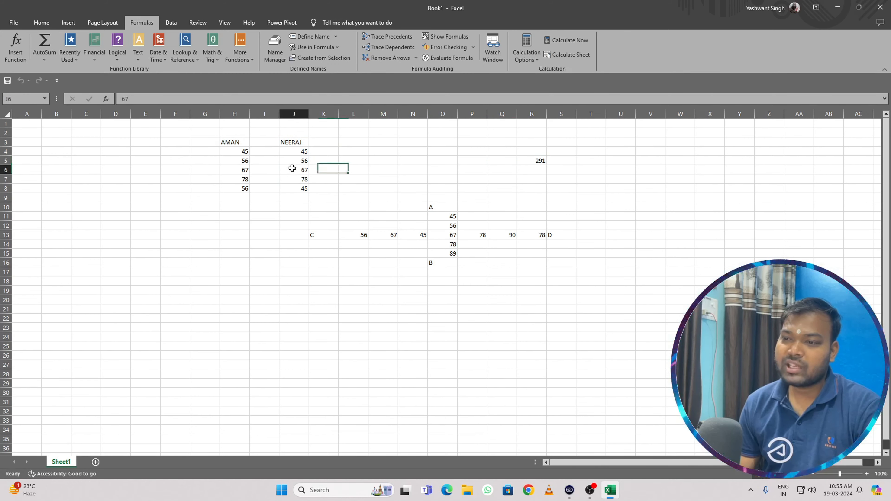
{"action": "left_click", "coordinate": [296, 151]}
{"action": "left_click", "coordinate": [296, 169]}
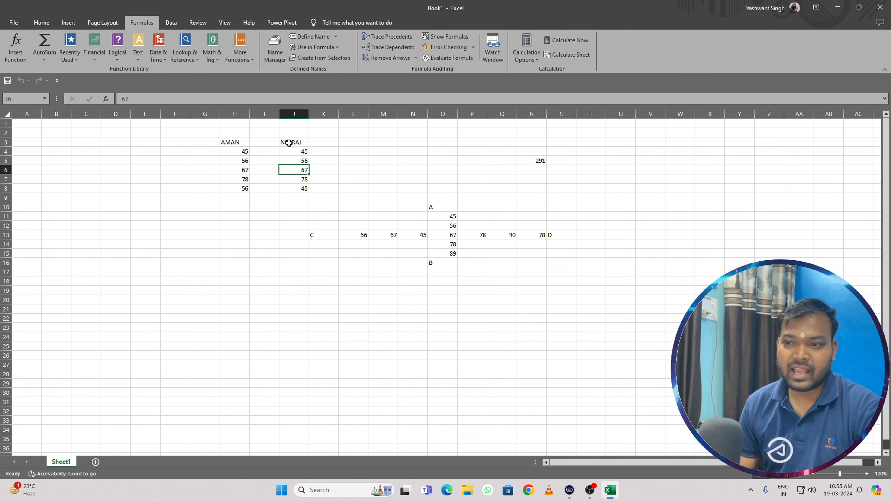
{"action": "left_click_drag", "start_coordinate": [289, 143], "coordinate": [293, 186]}
{"action": "left_click_drag", "start_coordinate": [413, 171], "coordinate": [411, 179]}
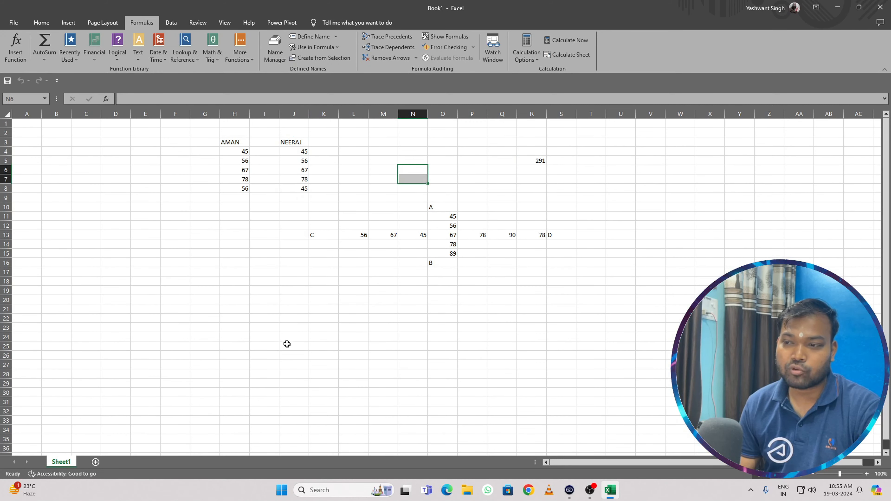
Enter a second SUM formula in M21 using the defined name for J3:J8.
{"action": "left_click", "coordinate": [378, 316]}
{"action": "type", "text": "="}
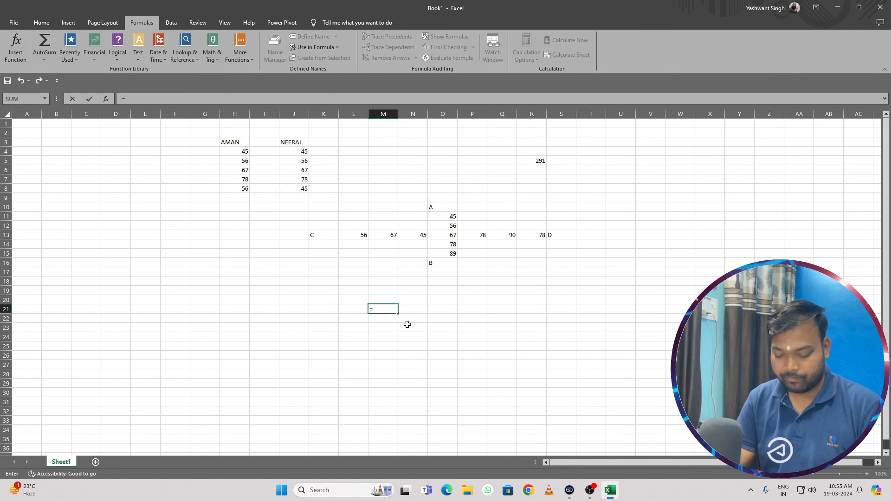
{"action": "type", "text": "SUM(NEER"}
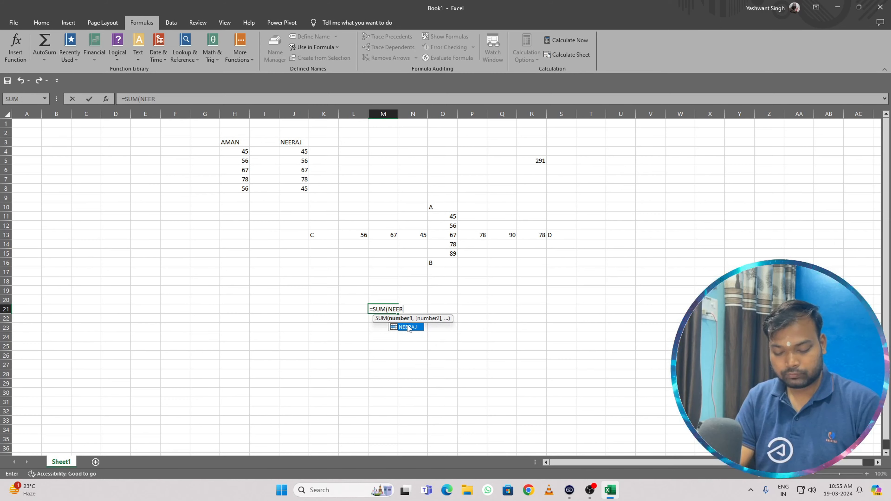
{"action": "type", "text": "AJ"}
{"action": "key", "text": "Return"}
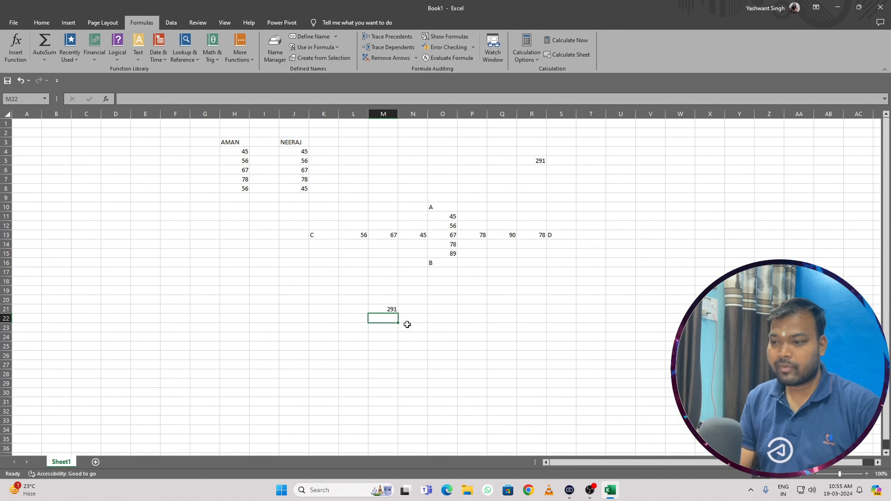
Trace the dependents of the range J3:J8 and remove the tracer arrows.
{"action": "left_click_drag", "start_coordinate": [291, 144], "coordinate": [289, 187]}
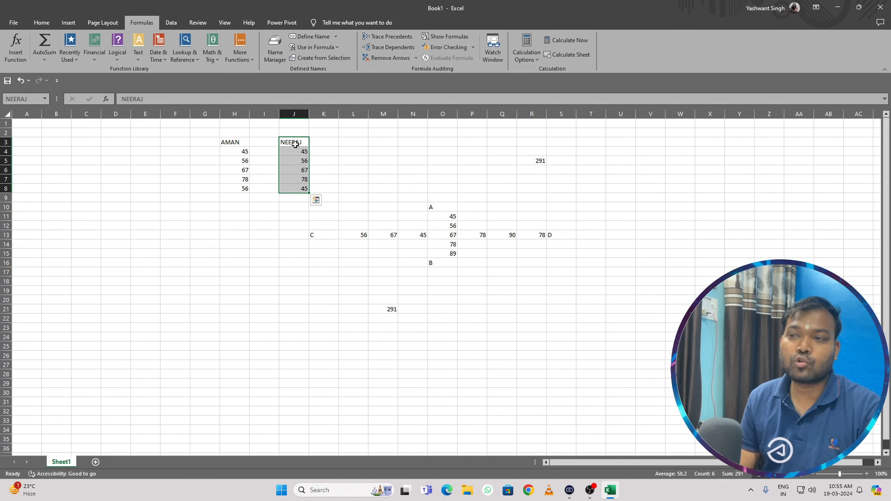
{"action": "left_click", "coordinate": [391, 50]}
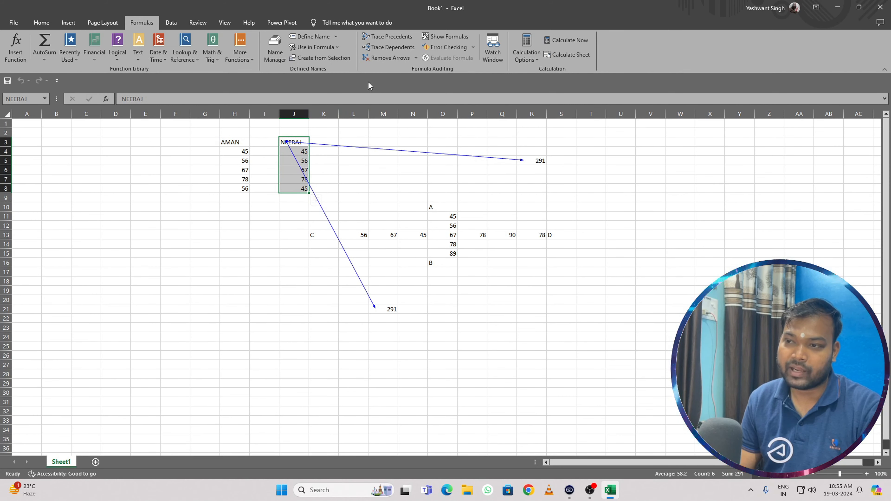
{"action": "left_click", "coordinate": [389, 58]}
{"action": "left_click", "coordinate": [413, 178]}
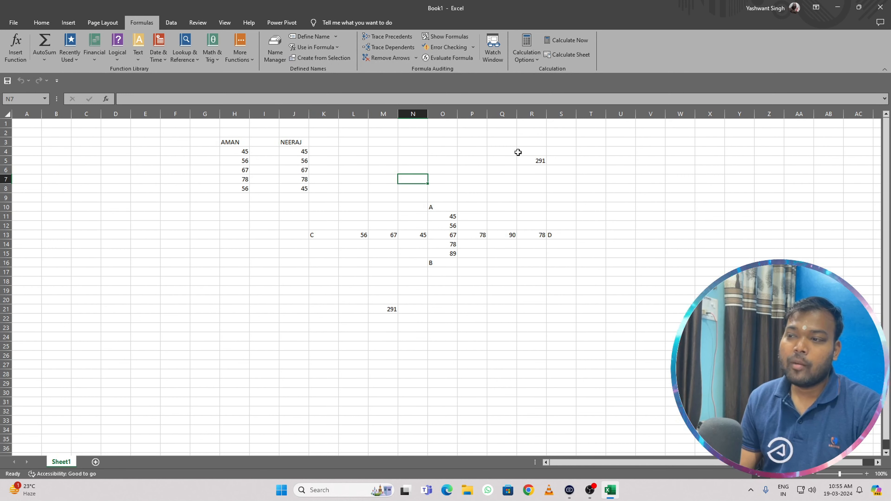
Trace the precedents of R5 again and check the source cells J4 and J8.
{"action": "left_click", "coordinate": [531, 164]}
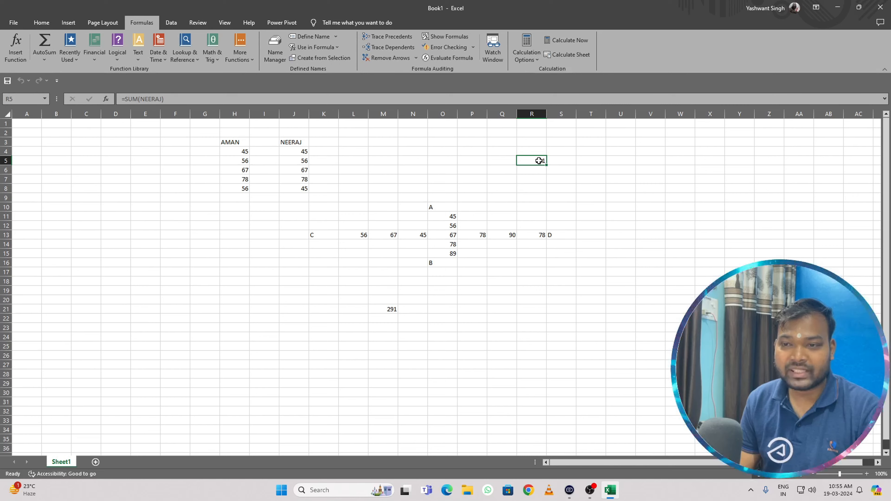
{"action": "left_click", "coordinate": [387, 36]}
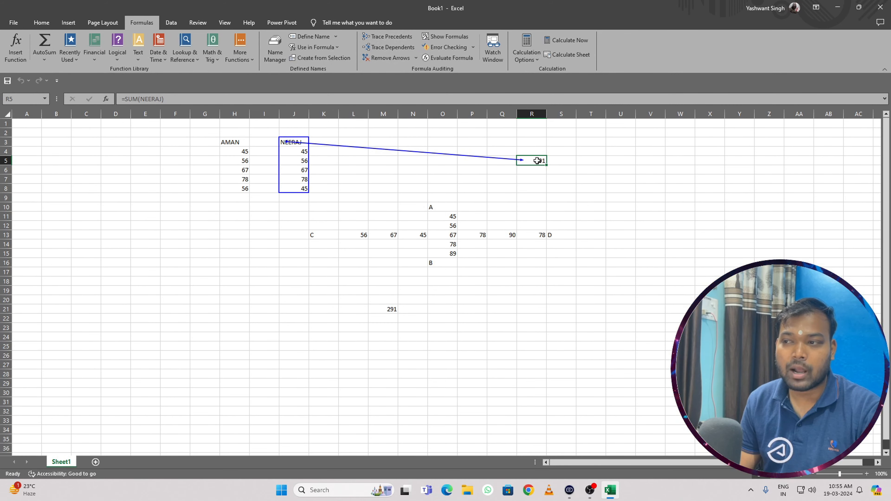
{"action": "left_click", "coordinate": [290, 155]}
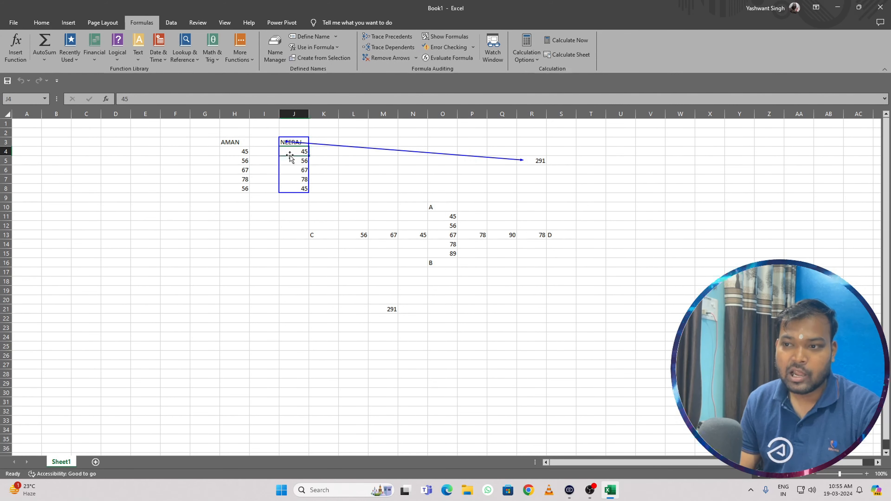
{"action": "left_click", "coordinate": [290, 186]}
Trace the dependents of cell J5 and remove all precedent and dependent arrows from the sheet.
{"action": "left_click", "coordinate": [296, 159]}
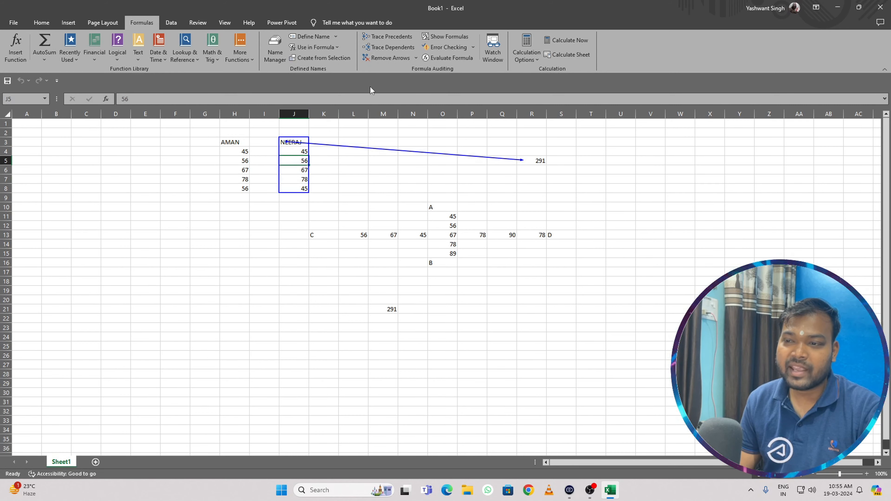
{"action": "left_click", "coordinate": [393, 48]}
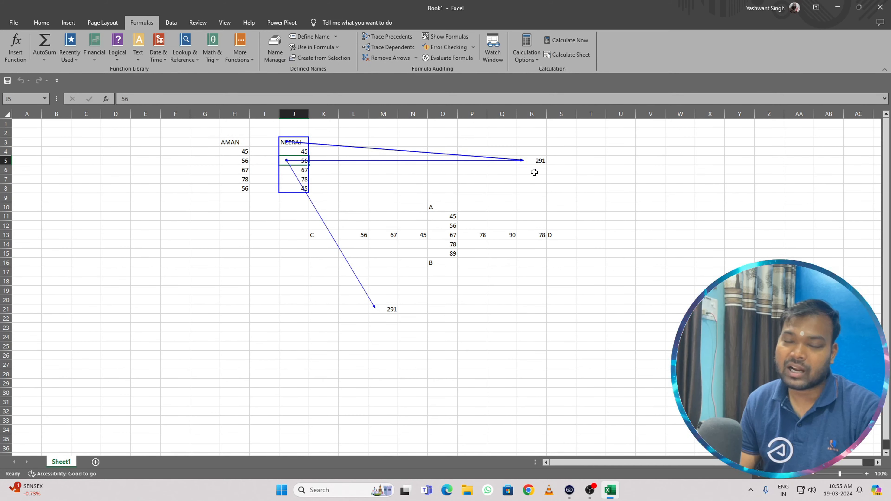
{"action": "left_click", "coordinate": [415, 58]}
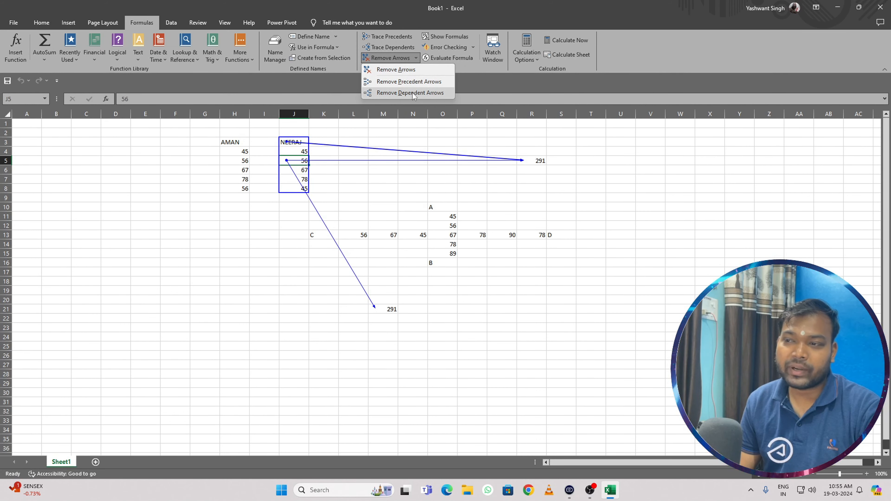
{"action": "left_click", "coordinate": [397, 70]}
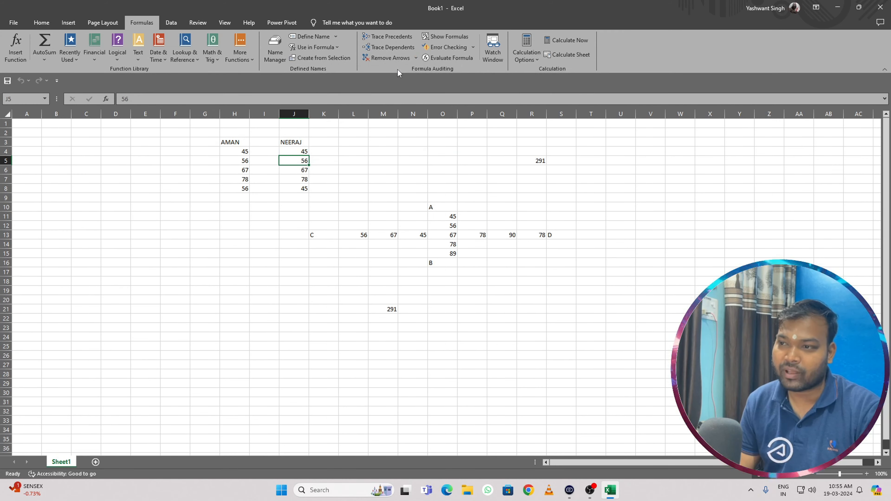
Display formulas instead of values on the sheet and inspect the formulas in R5 and M21.
{"action": "left_click", "coordinate": [384, 159]}
{"action": "left_click", "coordinate": [462, 38]}
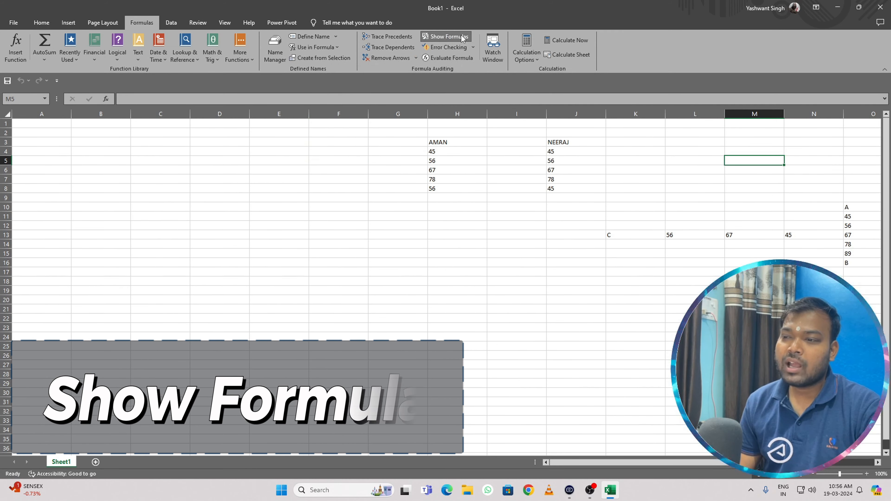
{"action": "left_click_drag", "start_coordinate": [599, 461], "coordinate": [696, 461]}
{"action": "left_click", "coordinate": [751, 161]}
{"action": "left_click", "coordinate": [464, 310]}
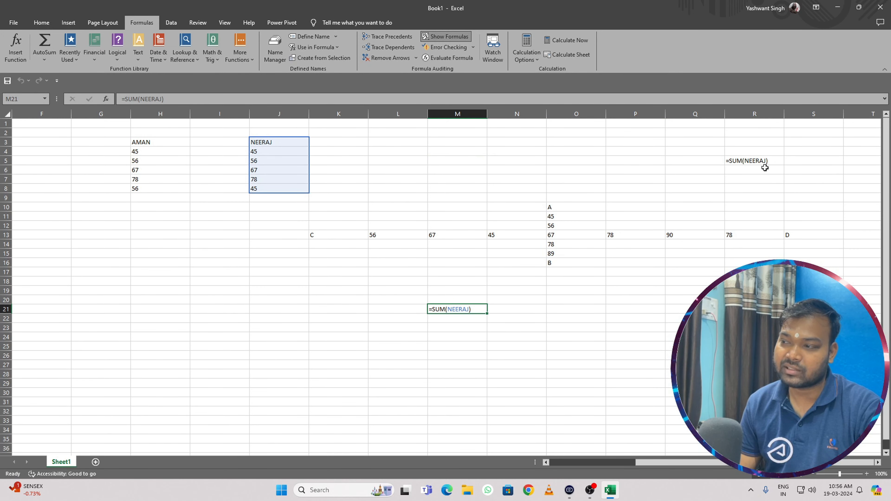
{"action": "left_click", "coordinate": [673, 153]}
Toggle the formula display off, on and off again to return the sheet to showing values.
{"action": "left_click", "coordinate": [451, 36]}
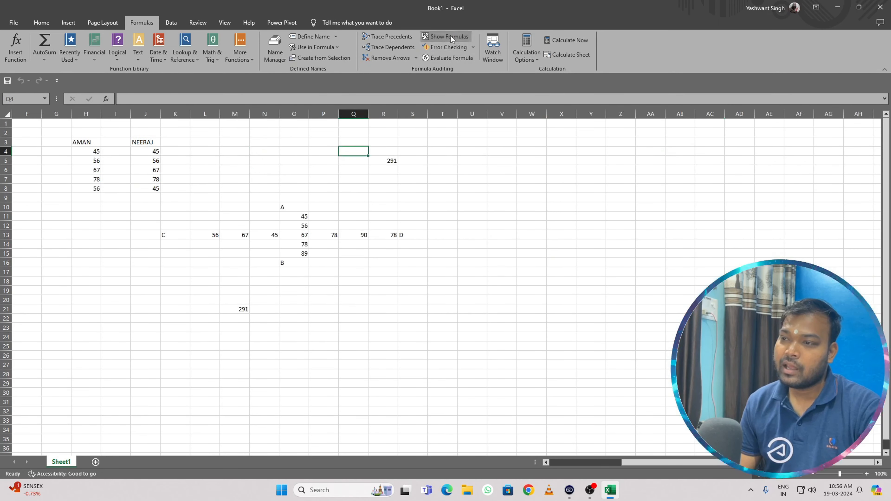
{"action": "left_click", "coordinate": [451, 36]}
{"action": "left_click", "coordinate": [451, 36]}
{"action": "left_click", "coordinate": [384, 161]}
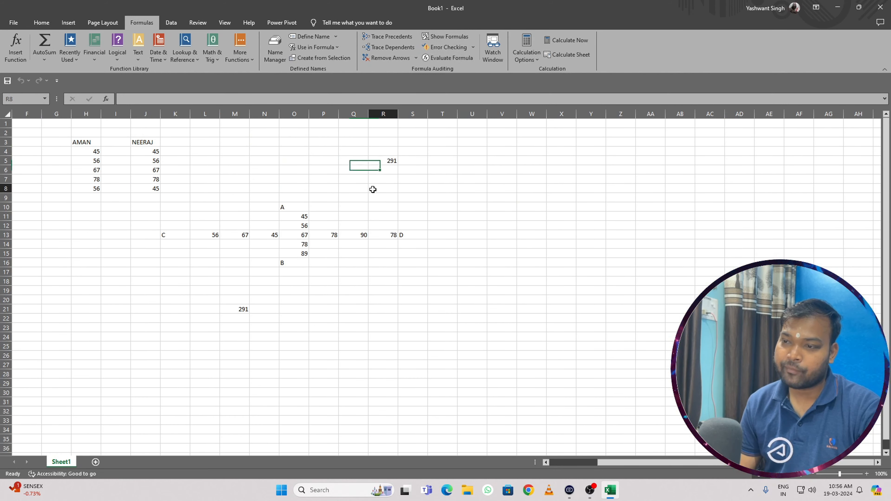
{"action": "left_click", "coordinate": [205, 170]}
{"action": "left_click_drag", "start_coordinate": [626, 463], "coordinate": [578, 463]}
{"action": "left_click", "coordinate": [126, 271]}
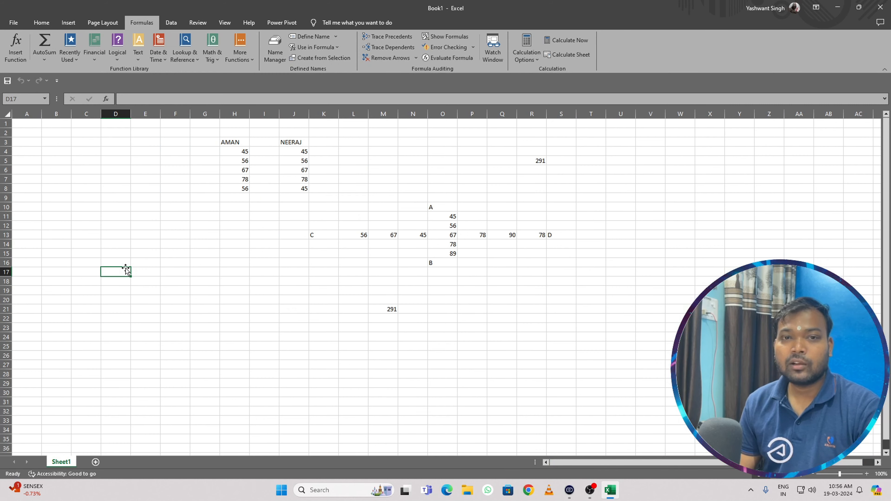
Enter a formula in H13 with the misspelled function name SM applied to the range H4:H8.
{"action": "left_click", "coordinate": [242, 237]}
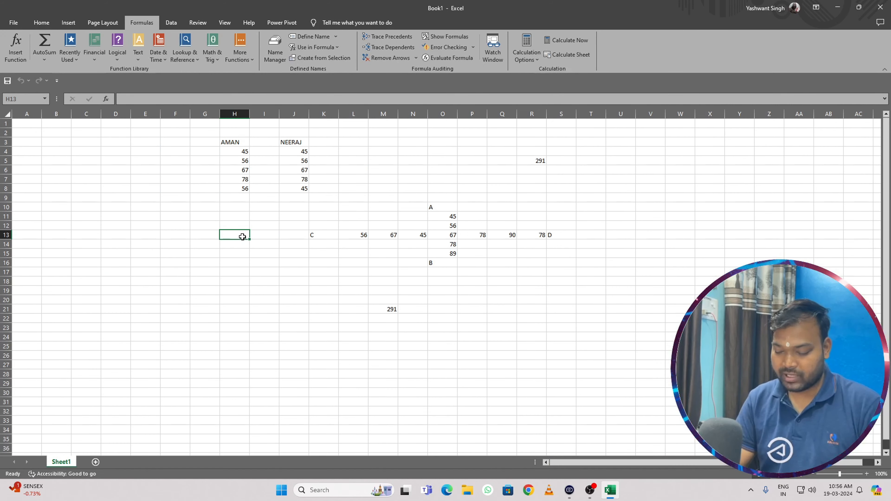
{"action": "type", "text": "=SM("}
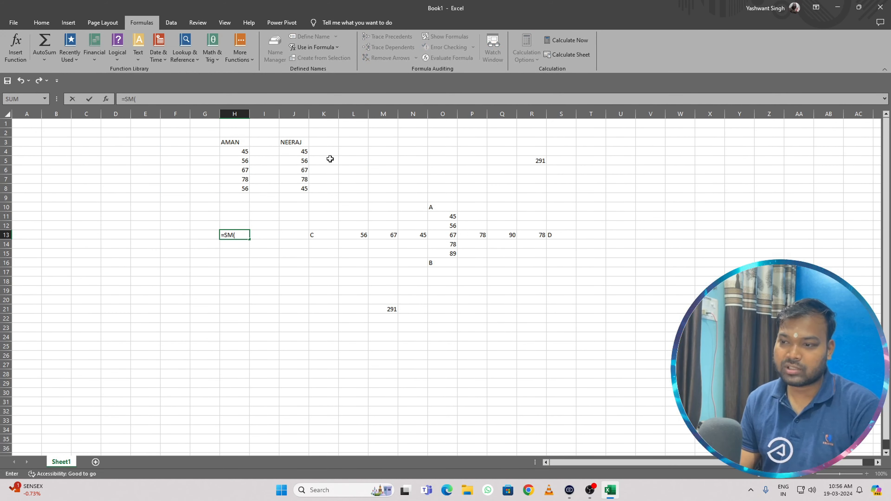
{"action": "left_click_drag", "start_coordinate": [293, 155], "coordinate": [292, 171]}
{"action": "left_click_drag", "start_coordinate": [242, 151], "coordinate": [229, 186]}
{"action": "key", "text": "Return"}
Enter a formula in K20 with the misspelled function name SM applied to the range O11:O15.
{"action": "left_click_drag", "start_coordinate": [218, 293], "coordinate": [277, 303]}
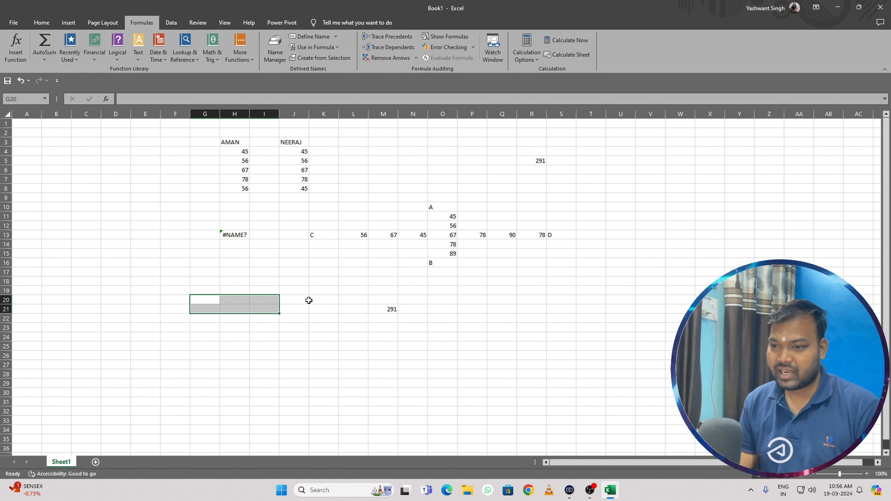
{"action": "left_click", "coordinate": [308, 298]}
{"action": "type", "text": "=SM("}
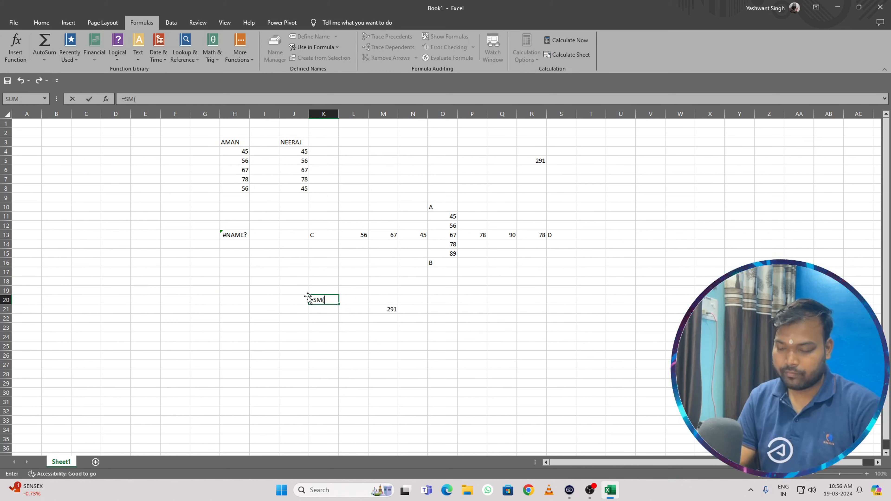
{"action": "left_click_drag", "start_coordinate": [441, 215], "coordinate": [452, 254]}
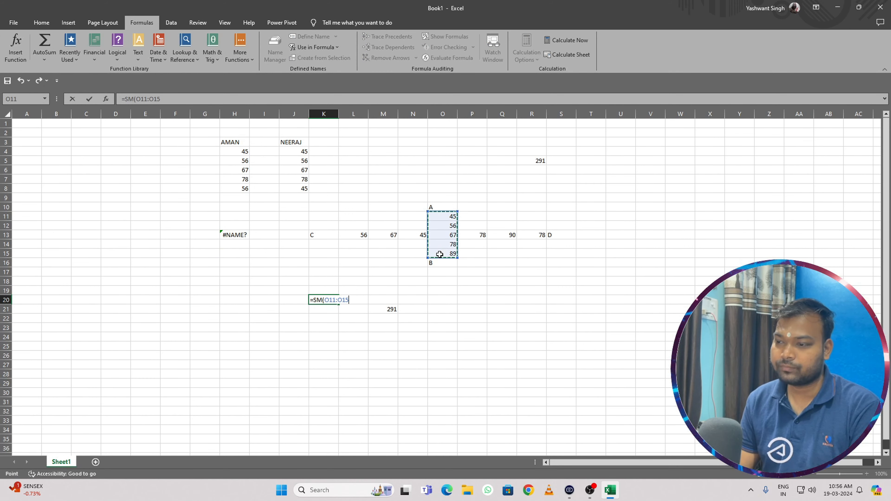
{"action": "key", "text": "Return"}
{"action": "left_click", "coordinate": [536, 293]}
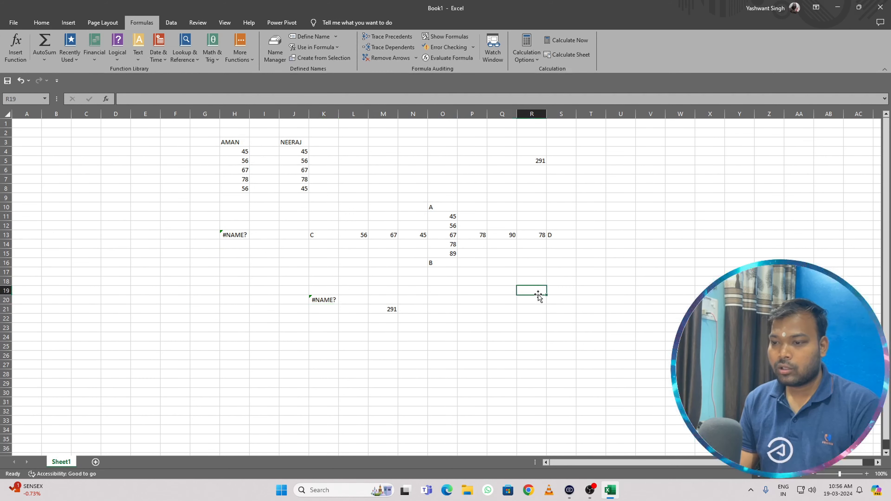
Run error checking on the sheet, open the online help for the error in H13, and close the help page.
{"action": "left_click", "coordinate": [294, 210]}
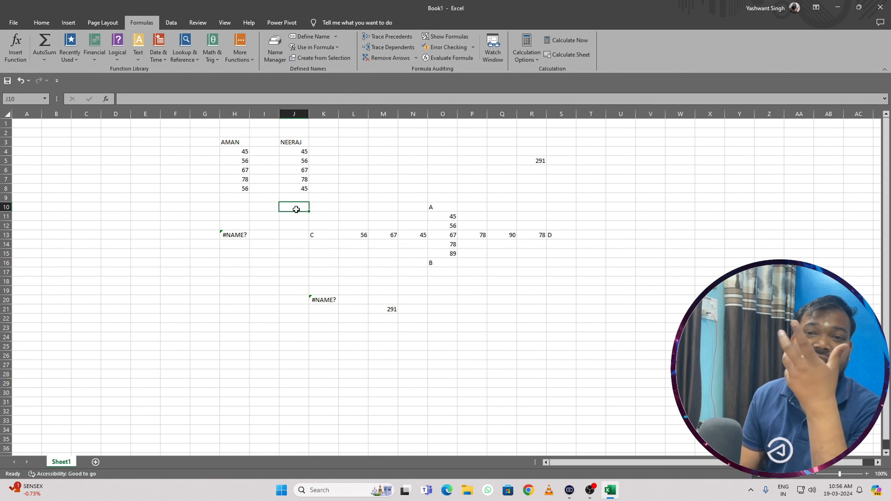
{"action": "left_click", "coordinate": [452, 48]}
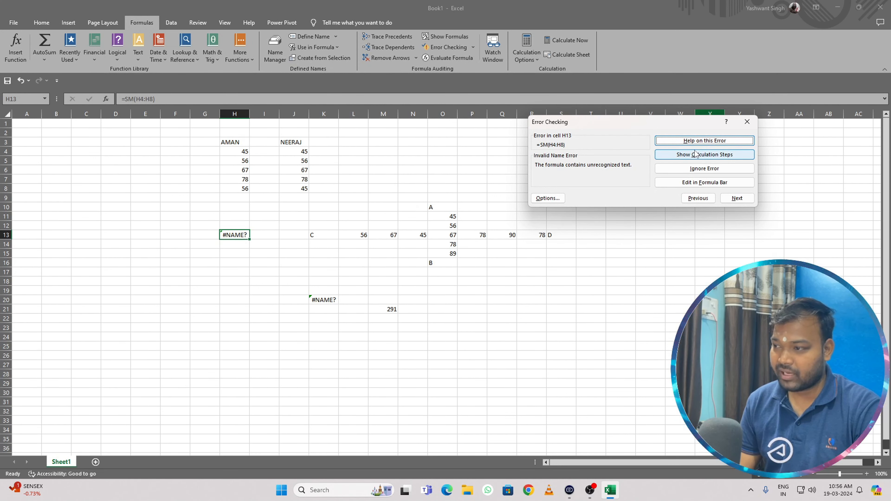
{"action": "left_click", "coordinate": [685, 141]}
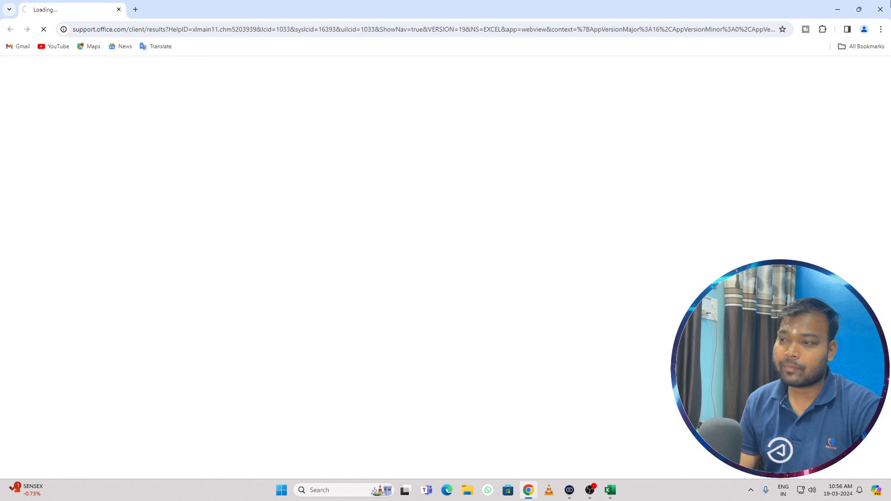
{"action": "left_click", "coordinate": [881, 7]}
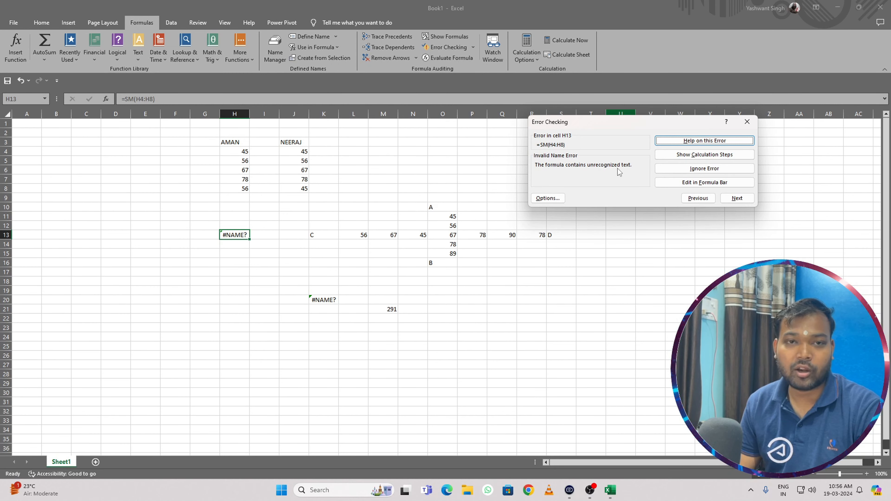
Show the calculation steps for the H13 error, evaluate them through to the end, and return to error checking.
{"action": "left_click", "coordinate": [700, 161]}
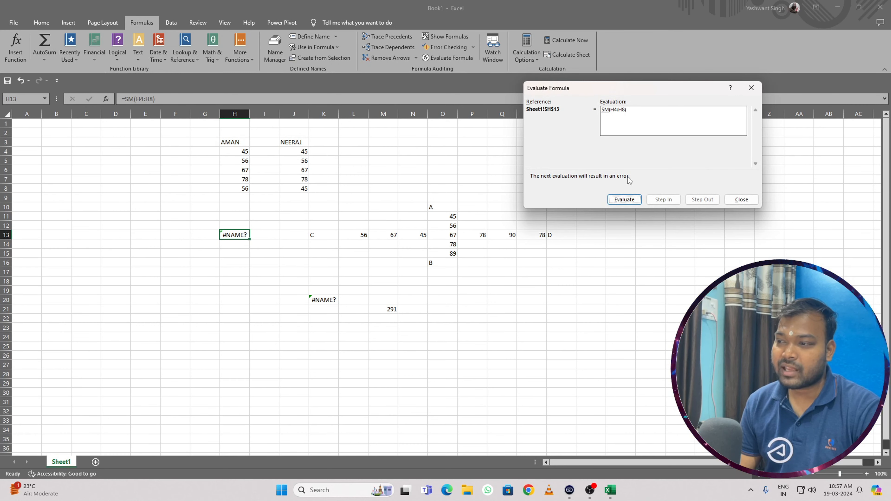
{"action": "left_click", "coordinate": [624, 202]}
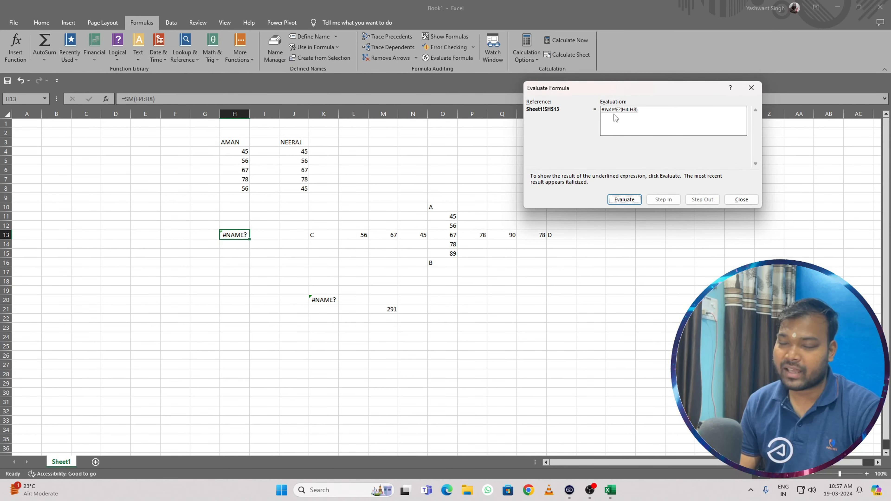
{"action": "left_click", "coordinate": [625, 203]}
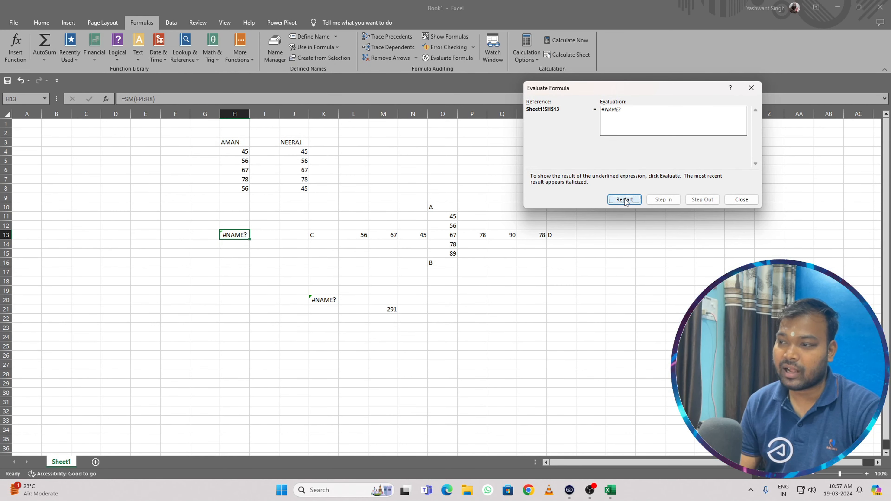
{"action": "left_click", "coordinate": [624, 203]}
{"action": "left_click", "coordinate": [734, 202]}
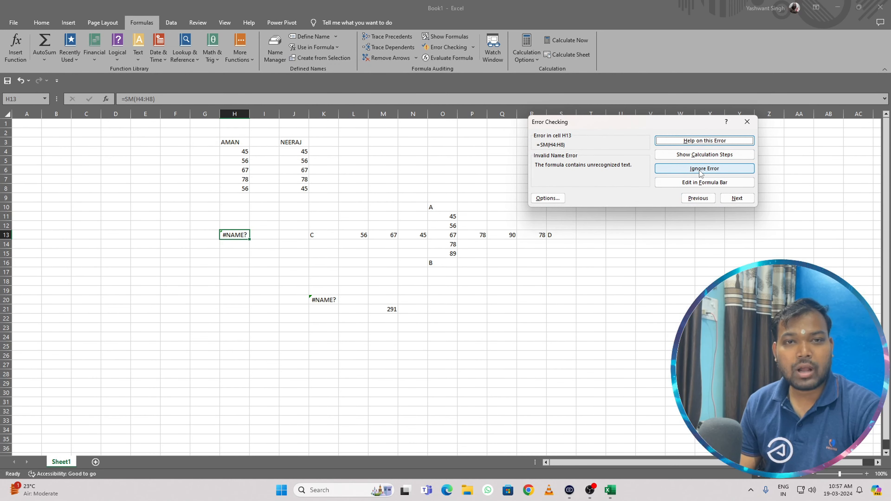
Open H13's formula for editing and leave it as is, and browse back and forth between the errors in H13 and K20.
{"action": "left_click", "coordinate": [702, 183]}
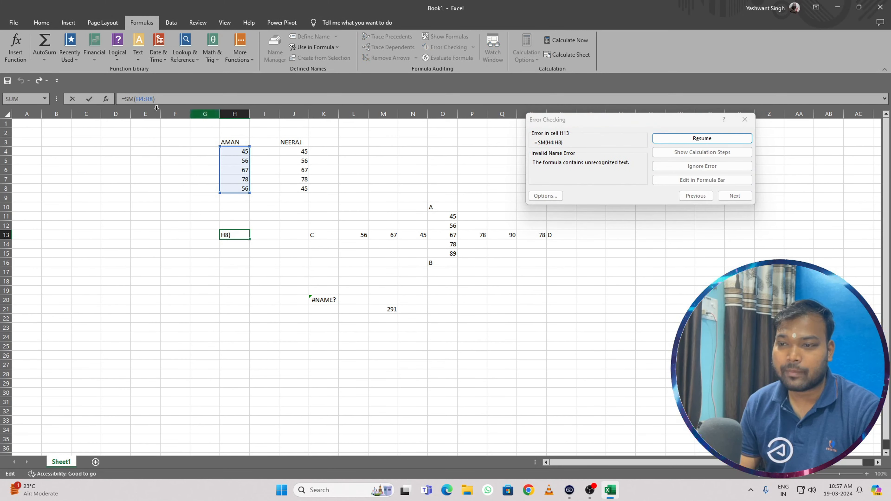
{"action": "key", "text": "Return"}
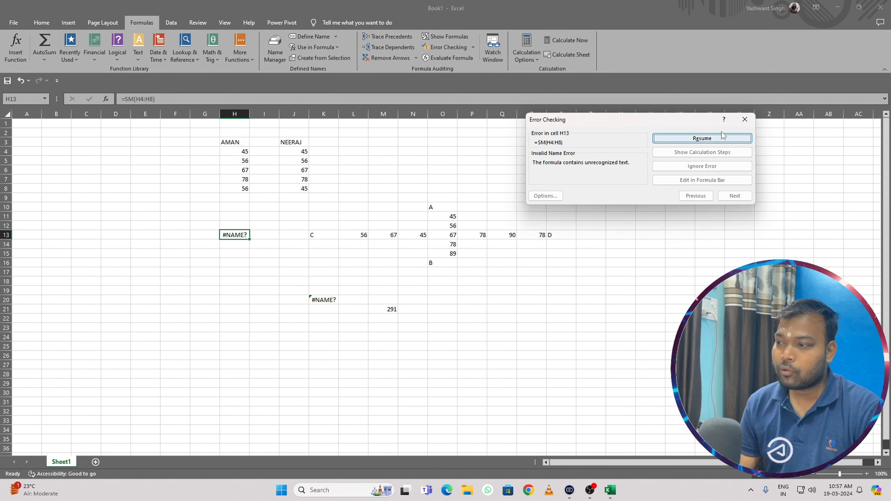
{"action": "left_click", "coordinate": [733, 197]}
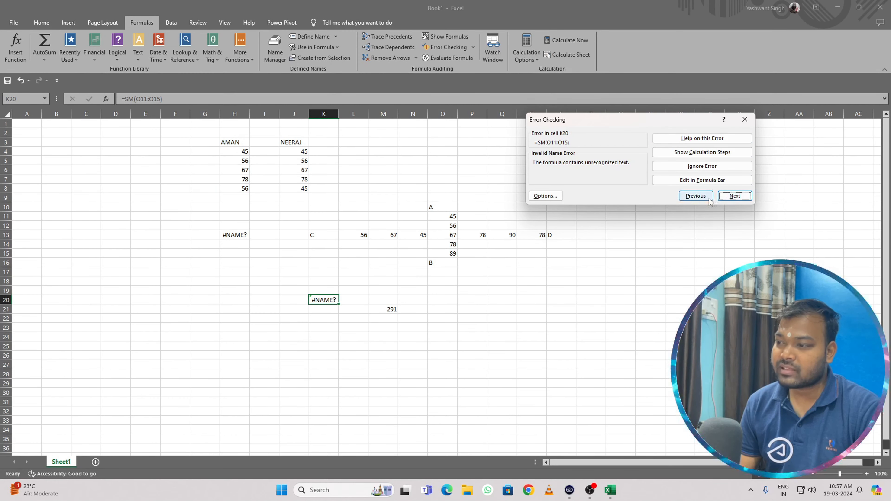
{"action": "left_click", "coordinate": [696, 197]}
{"action": "left_click", "coordinate": [734, 197]}
{"action": "left_click", "coordinate": [696, 197]}
{"action": "left_click", "coordinate": [727, 197]}
{"action": "left_click", "coordinate": [697, 197]}
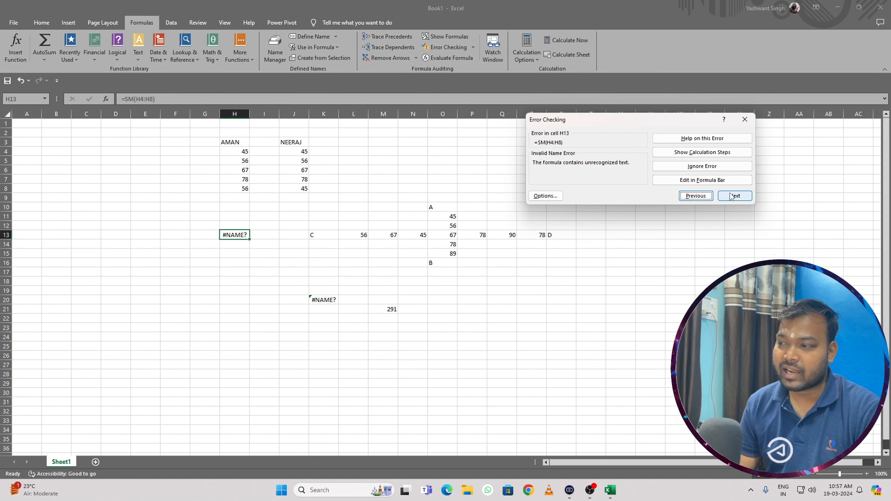
{"action": "left_click", "coordinate": [730, 196]}
{"action": "left_click", "coordinate": [696, 196]}
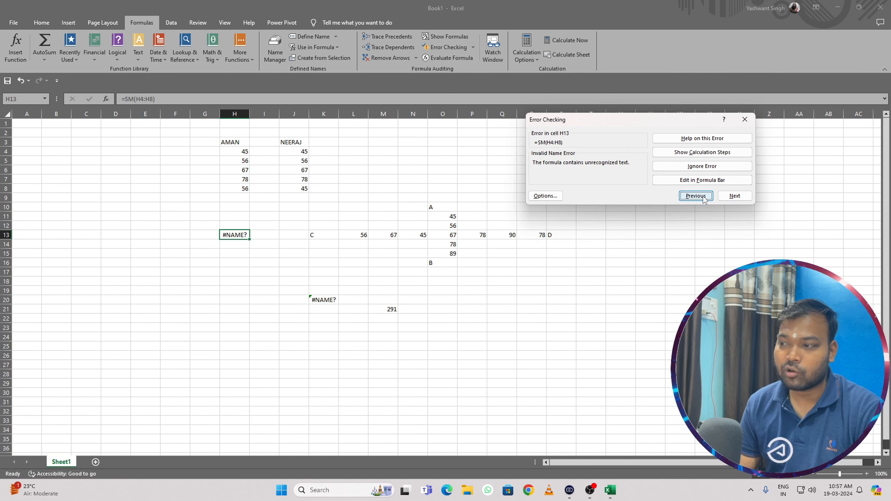
Correct the formula in H13 to =SUM(H4:H8) from within error checking and resume the check.
{"action": "left_click", "coordinate": [699, 180]}
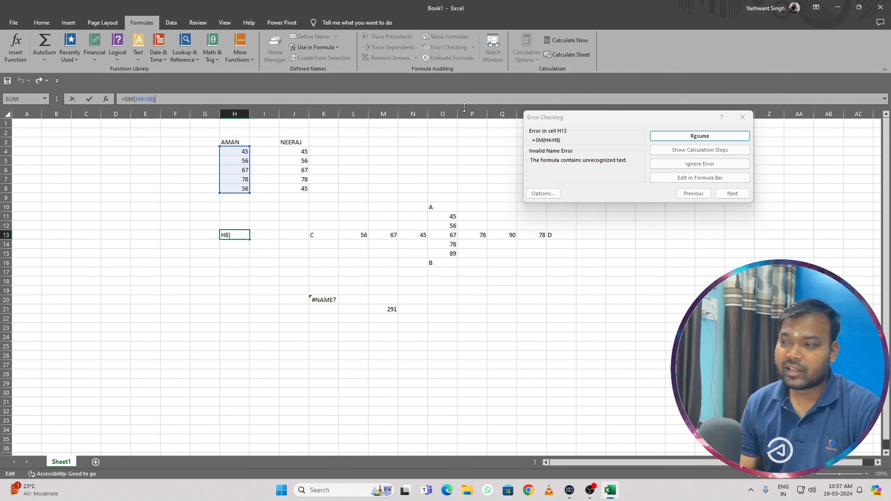
{"action": "left_click", "coordinate": [128, 99]}
{"action": "type", "text": "u"}
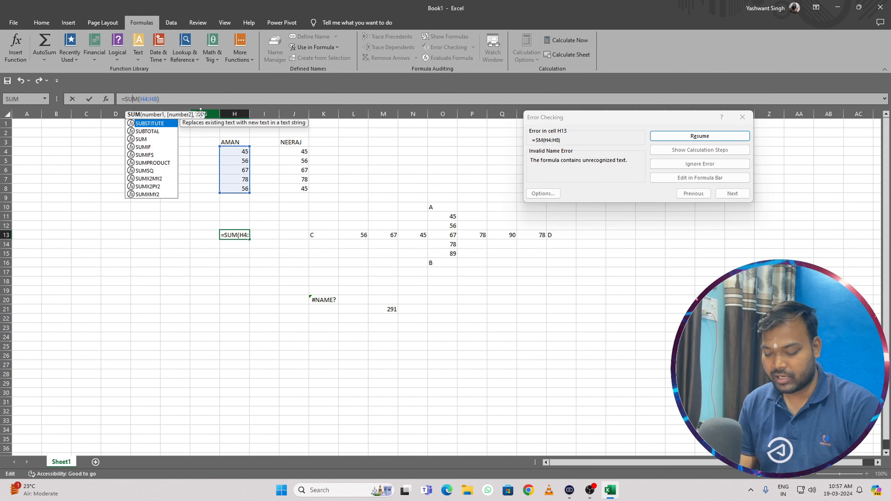
{"action": "key", "text": "Return"}
{"action": "left_click", "coordinate": [681, 141]}
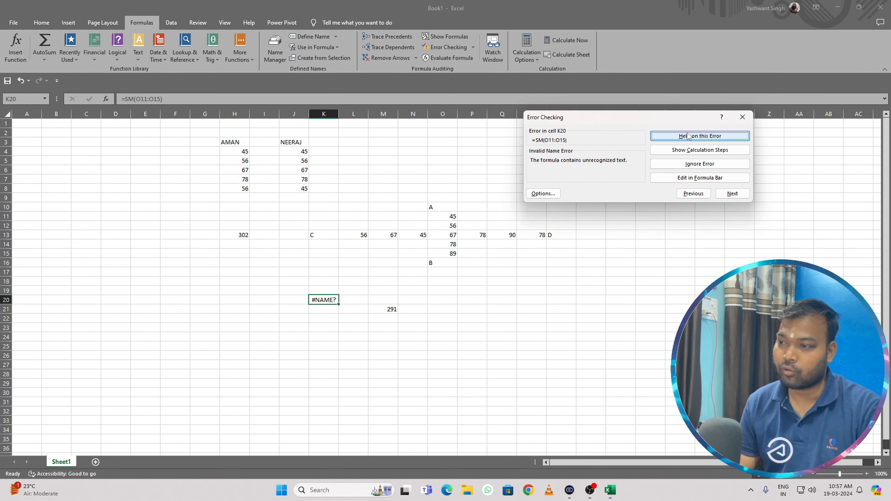
Inspect the corrected formula in H13, close error checking, and rerun it briefly to view the remaining error in K20.
{"action": "left_click", "coordinate": [230, 234]}
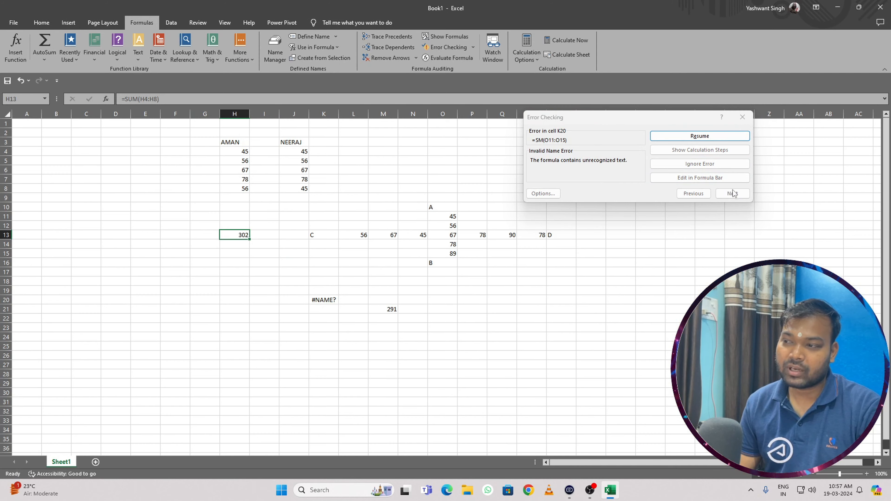
{"action": "left_click", "coordinate": [742, 117]}
{"action": "left_click", "coordinate": [325, 254]}
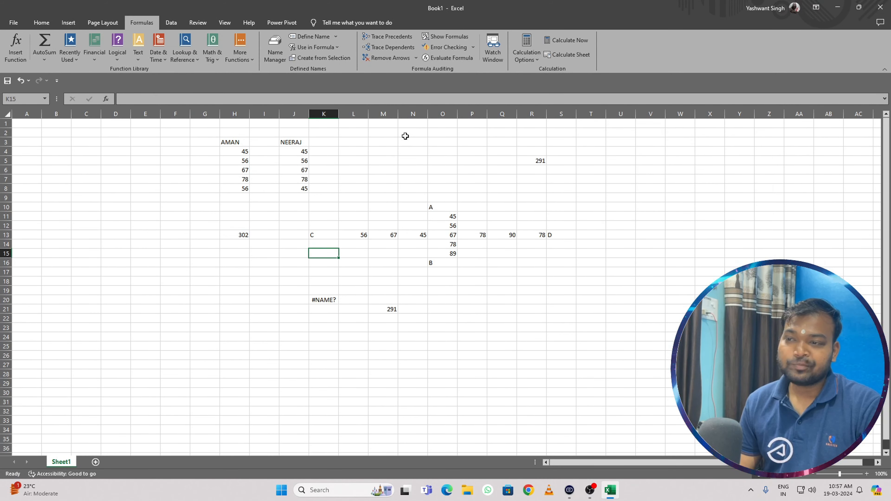
{"action": "left_click", "coordinate": [454, 50]}
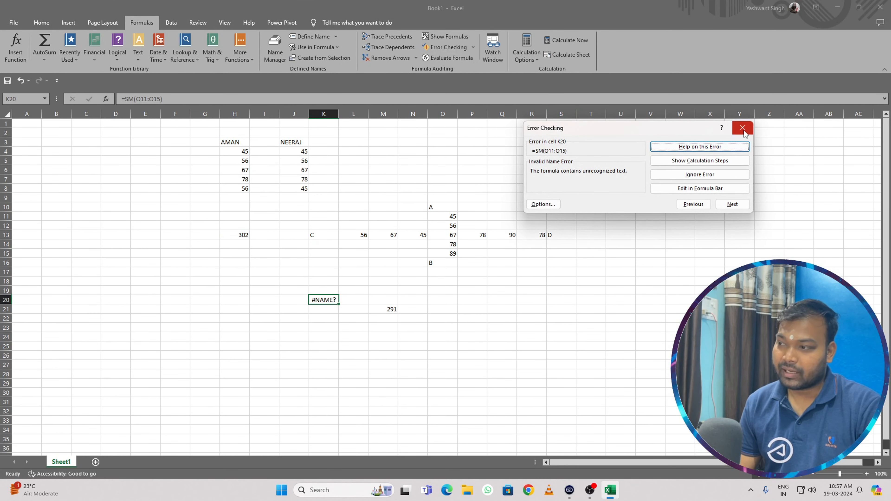
{"action": "left_click", "coordinate": [743, 128]}
Try to trace an error from the empty cell P5 and dismiss the message.
{"action": "left_click_drag", "start_coordinate": [472, 161], "coordinate": [472, 152]}
{"action": "left_click", "coordinate": [472, 47]}
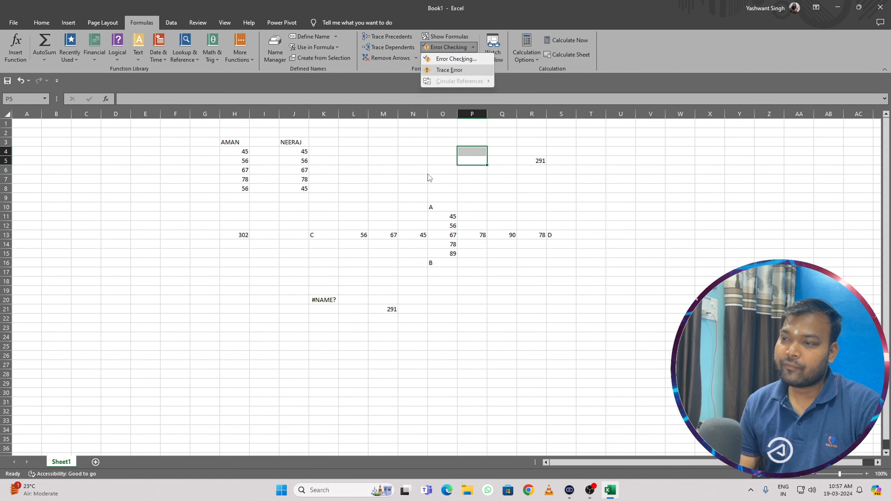
{"action": "left_click", "coordinate": [443, 71]}
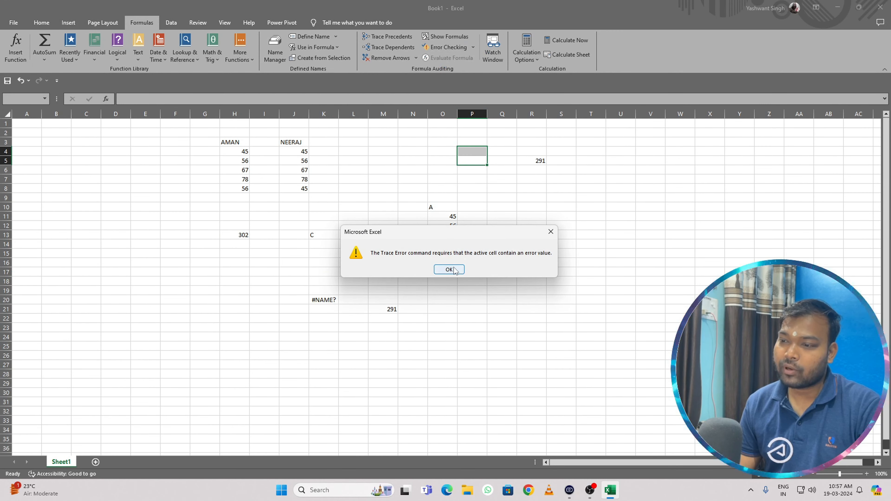
{"action": "left_click", "coordinate": [449, 271]}
Trace the error in K20 to its source cells and remove the tracer arrows.
{"action": "left_click", "coordinate": [472, 47]}
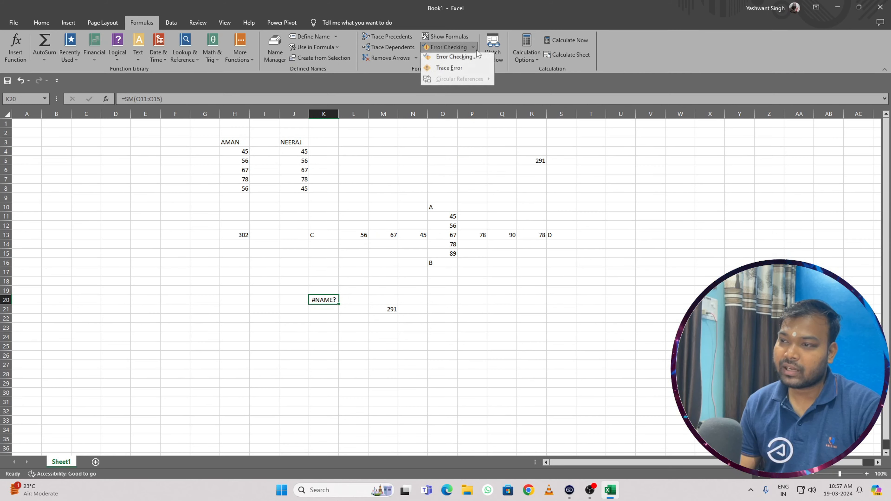
{"action": "left_click", "coordinate": [473, 72]}
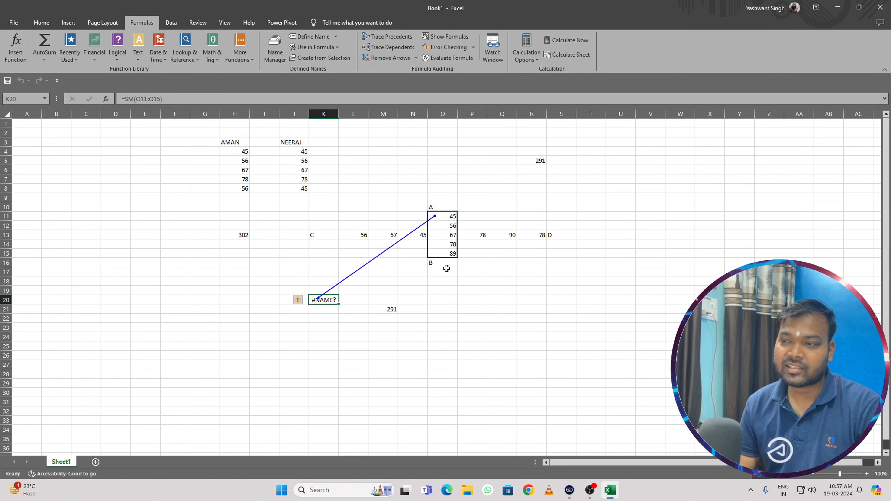
{"action": "left_click", "coordinate": [401, 62]}
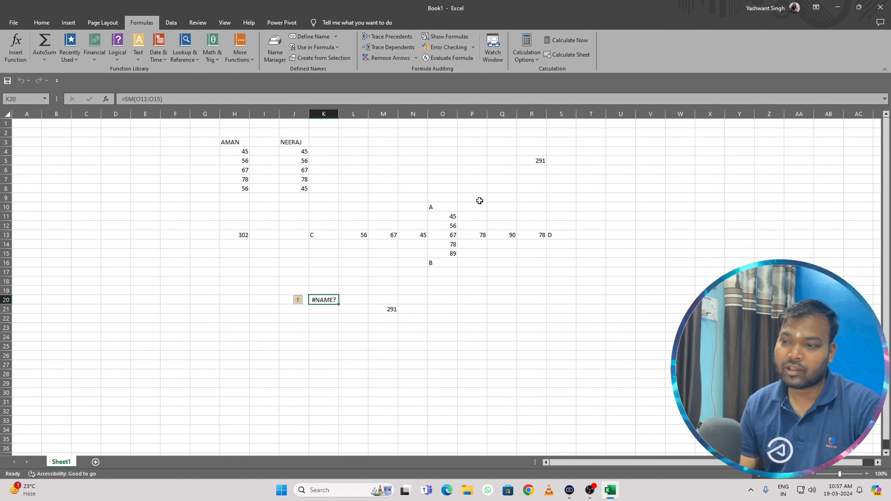
{"action": "left_click", "coordinate": [423, 234]}
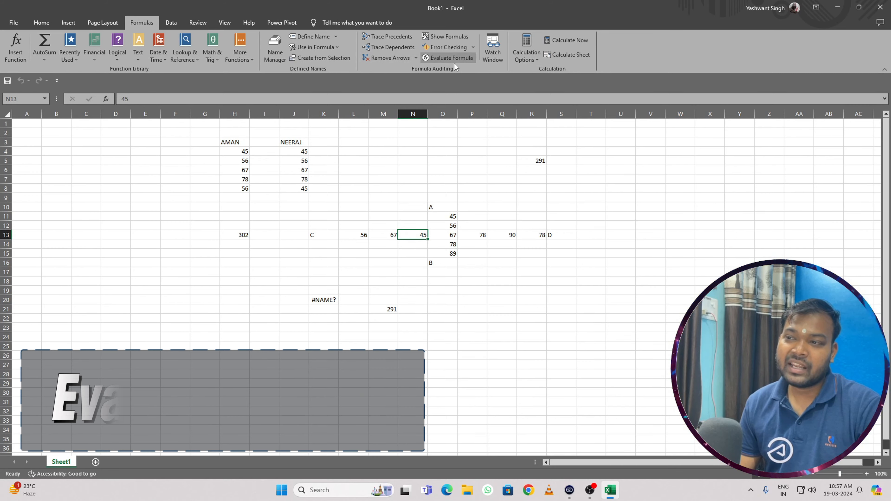
{"action": "left_click", "coordinate": [454, 62]}
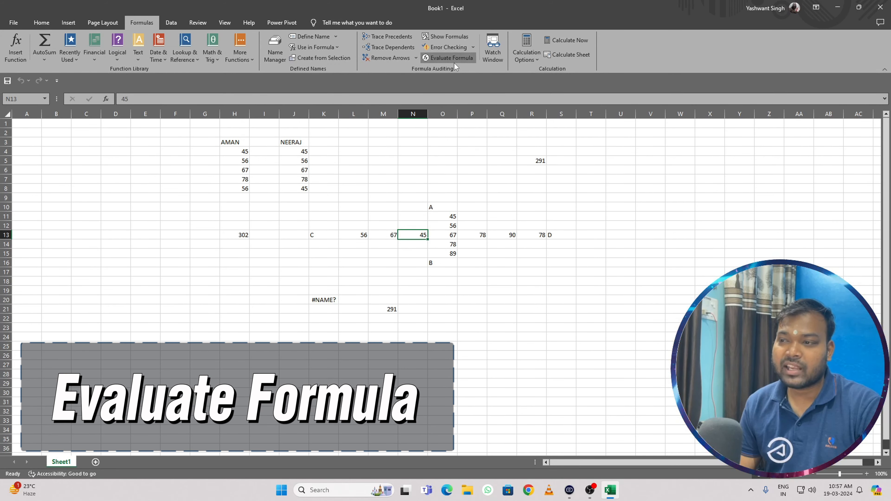
{"action": "left_click", "coordinate": [741, 199]}
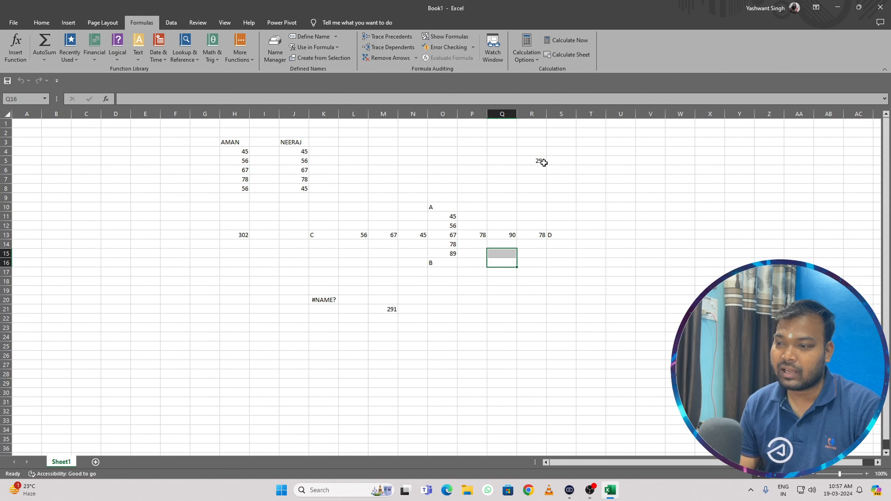
Open Evaluate Formula for cell R5 and evaluate its SUM formula step by step to the final result.
{"action": "left_click", "coordinate": [535, 162]}
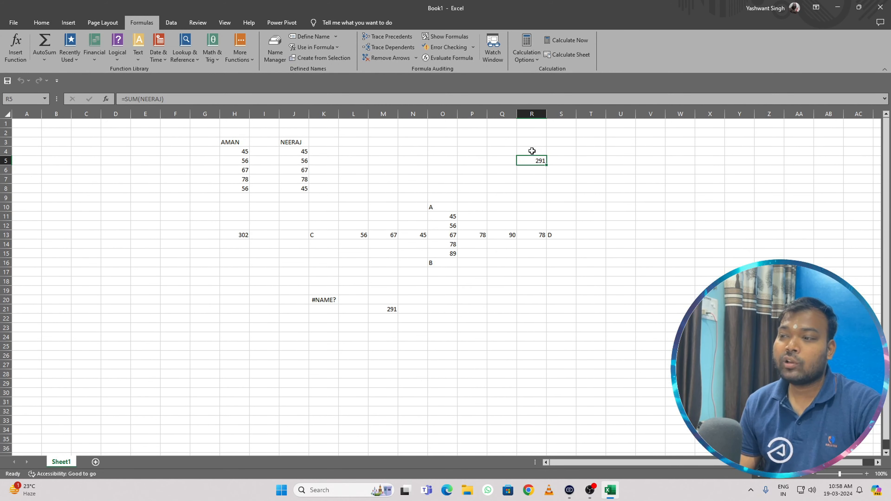
{"action": "left_click", "coordinate": [437, 57]}
{"action": "left_click_drag", "start_coordinate": [589, 86], "coordinate": [278, 89]}
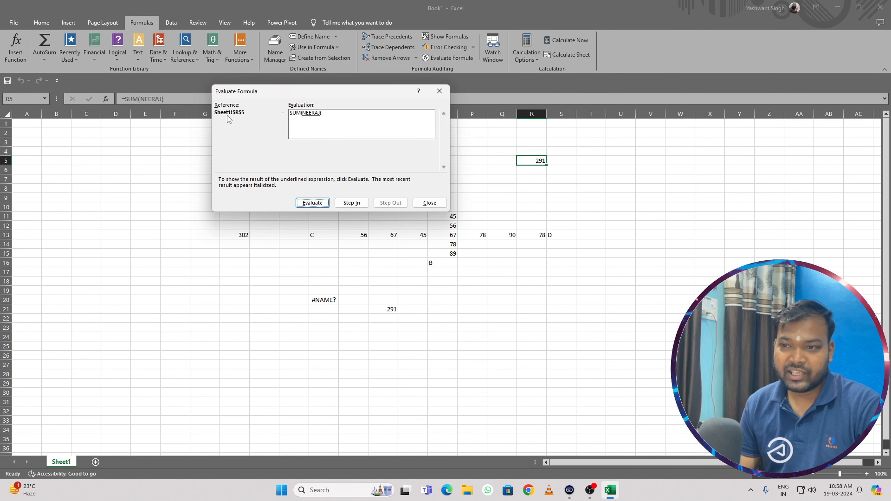
{"action": "left_click", "coordinate": [313, 203]}
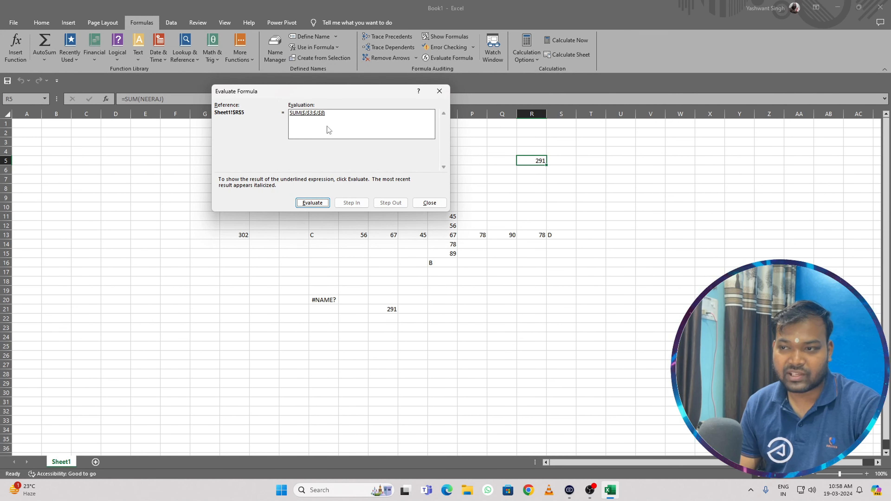
{"action": "left_click", "coordinate": [312, 203]}
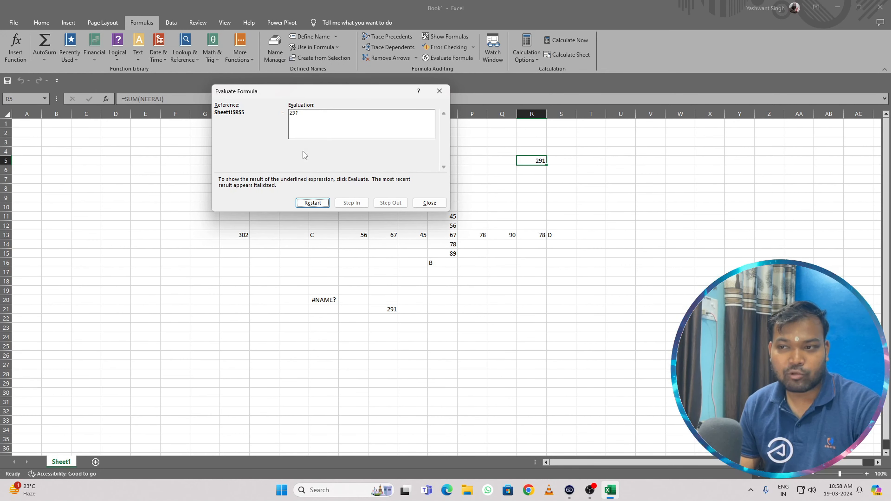
Restart the evaluation of R5's SUM formula and close Evaluate Formula.
{"action": "left_click", "coordinate": [309, 202]}
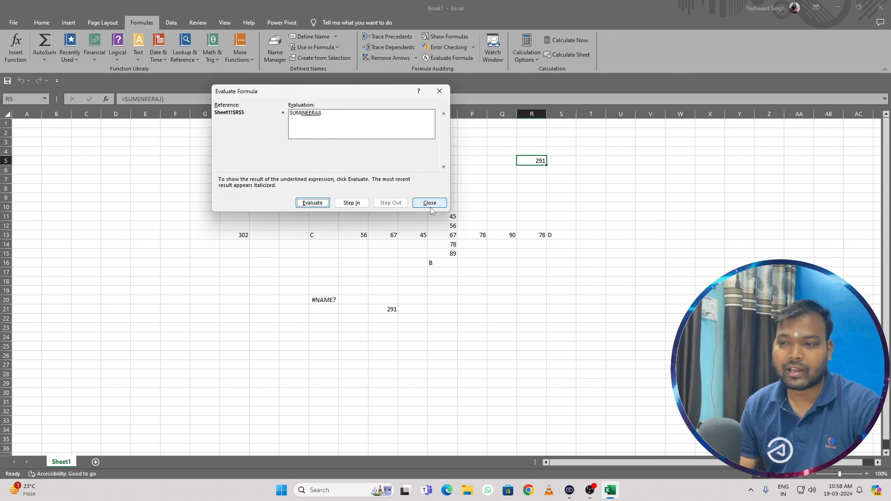
{"action": "left_click", "coordinate": [443, 204]}
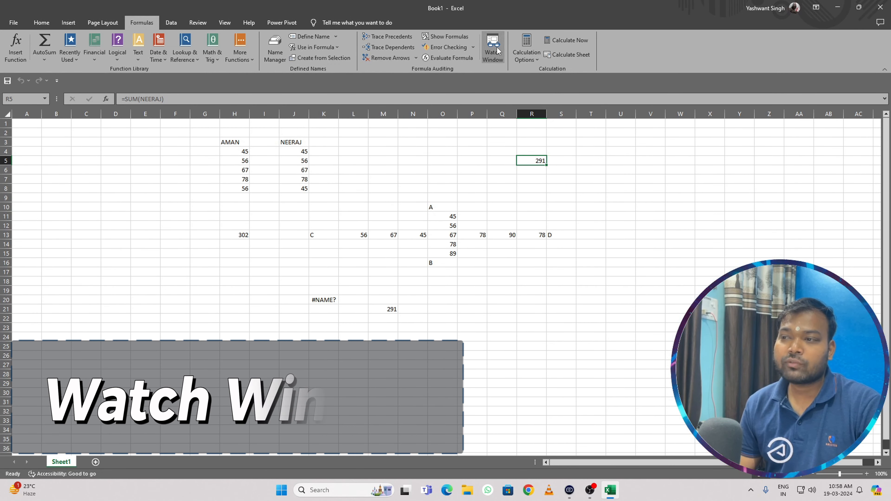
Open the Watch Window and add watches for cells H3:H8.
{"action": "left_click", "coordinate": [265, 207]}
{"action": "left_click", "coordinate": [234, 142]}
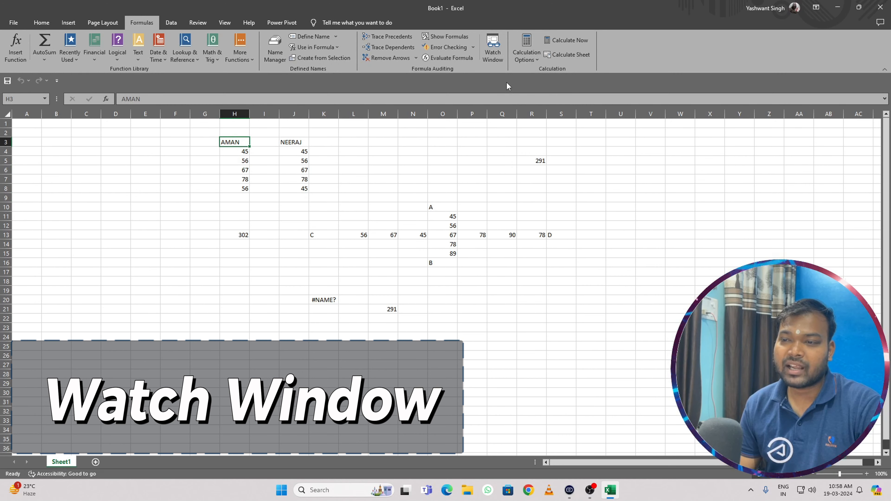
{"action": "left_click", "coordinate": [492, 49]}
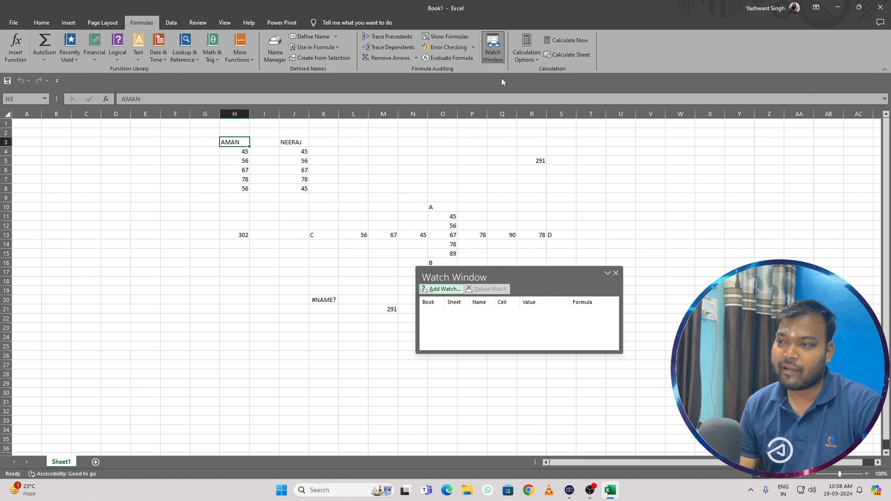
{"action": "left_click", "coordinate": [436, 294]}
{"action": "left_click_drag", "start_coordinate": [303, 133], "coordinate": [344, 131]}
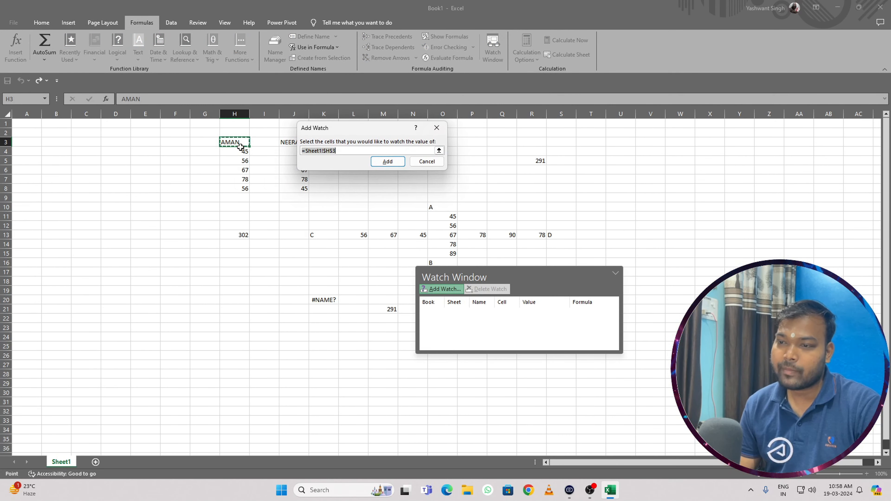
{"action": "left_click", "coordinate": [241, 152]}
{"action": "left_click_drag", "start_coordinate": [241, 143], "coordinate": [239, 188]}
{"action": "left_click", "coordinate": [387, 161]}
Move the Watch Window clear of the data and review the watch entries for H3 through H8.
{"action": "left_click_drag", "start_coordinate": [536, 274], "coordinate": [654, 176]}
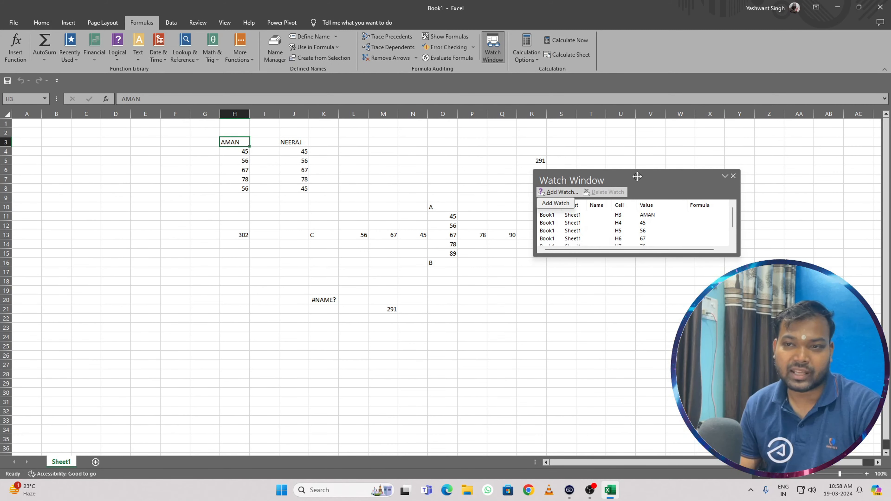
{"action": "left_click_drag", "start_coordinate": [637, 177], "coordinate": [651, 136]}
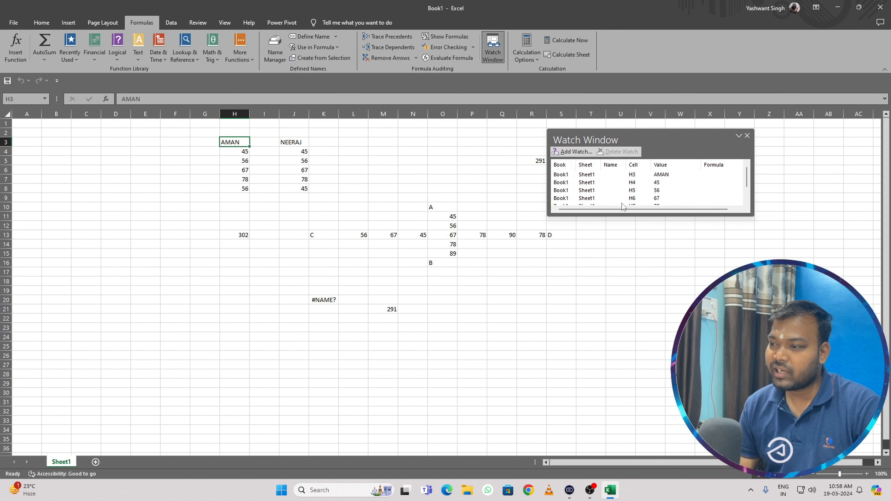
{"action": "left_click", "coordinate": [651, 175]}
{"action": "left_click", "coordinate": [632, 183]}
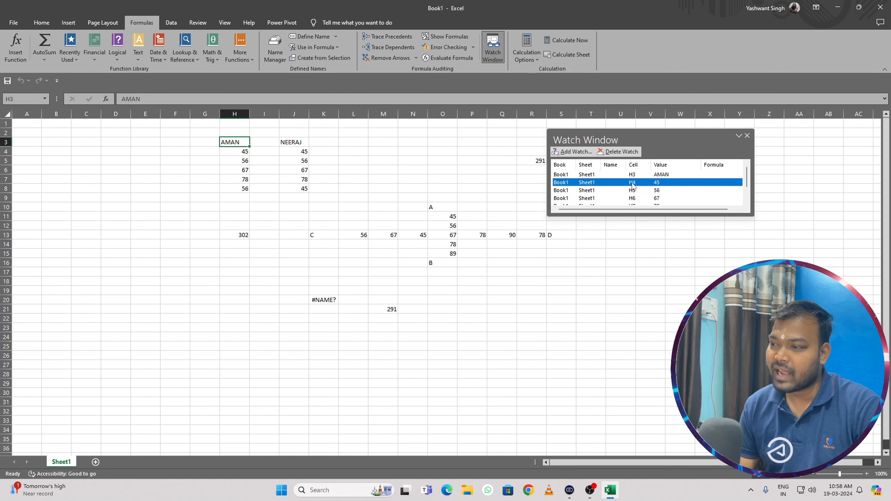
{"action": "scroll", "coordinate": [633, 194], "scroll_direction": "down", "scroll_amount": 1}
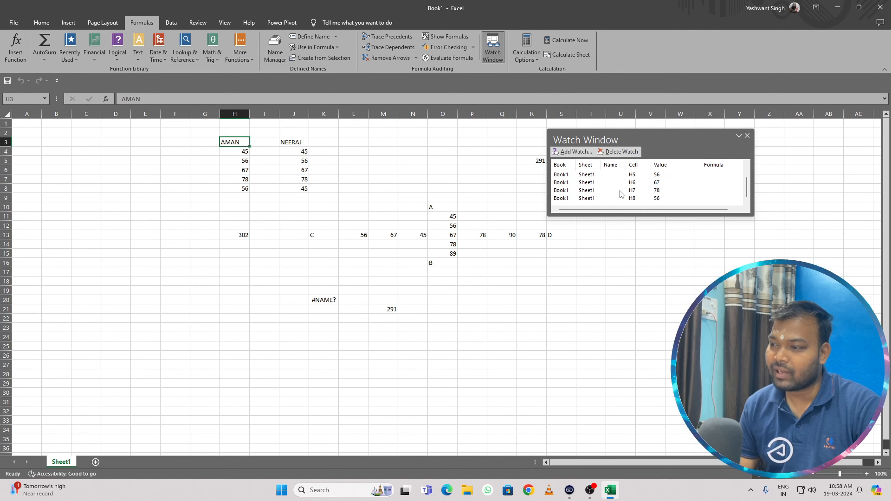
Add a watch for the SUM formula cell R5.
{"action": "left_click_drag", "start_coordinate": [612, 134], "coordinate": [732, 171]}
{"action": "left_click", "coordinate": [688, 190]}
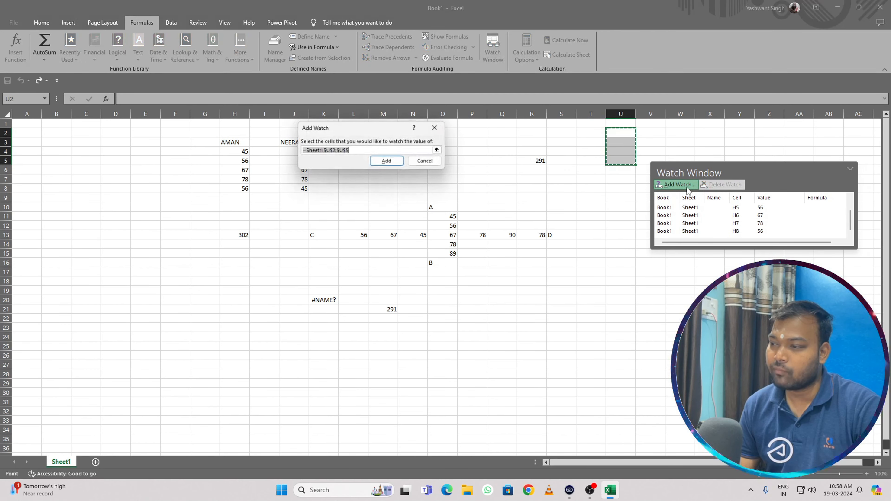
{"action": "left_click", "coordinate": [537, 161]}
{"action": "left_click", "coordinate": [394, 162]}
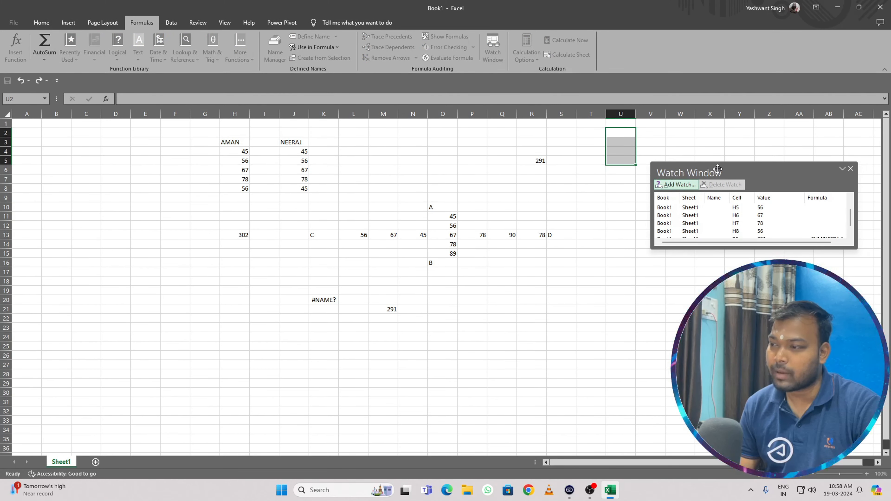
Delete the watches for R5 and H3 through H8 one by one, and close the Watch Window.
{"action": "left_click", "coordinate": [635, 205]}
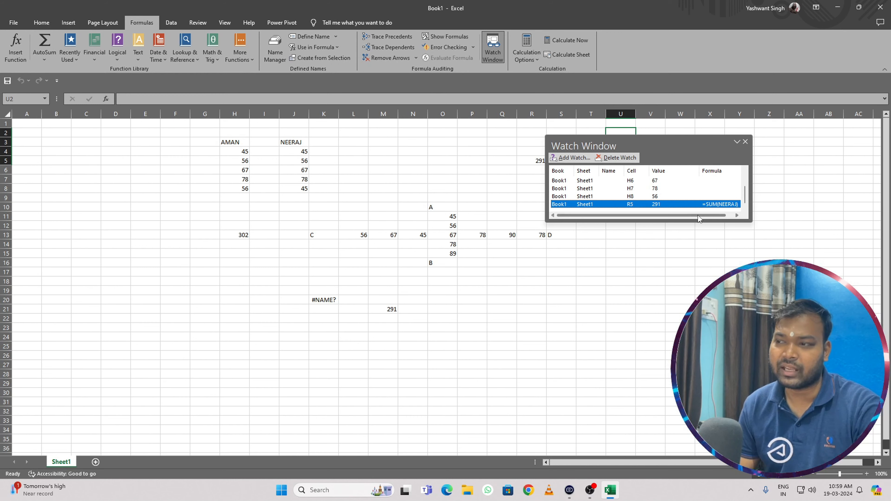
{"action": "left_click", "coordinate": [616, 159]}
{"action": "left_click", "coordinate": [604, 196]}
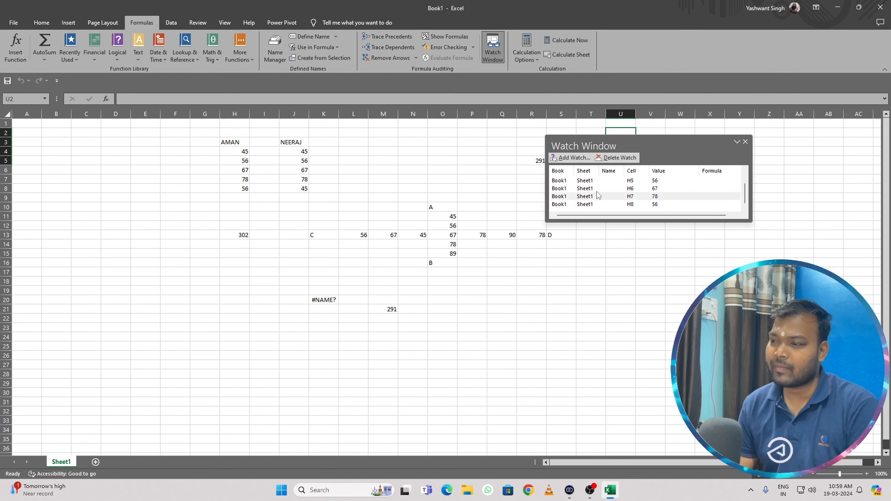
{"action": "left_click", "coordinate": [616, 158]}
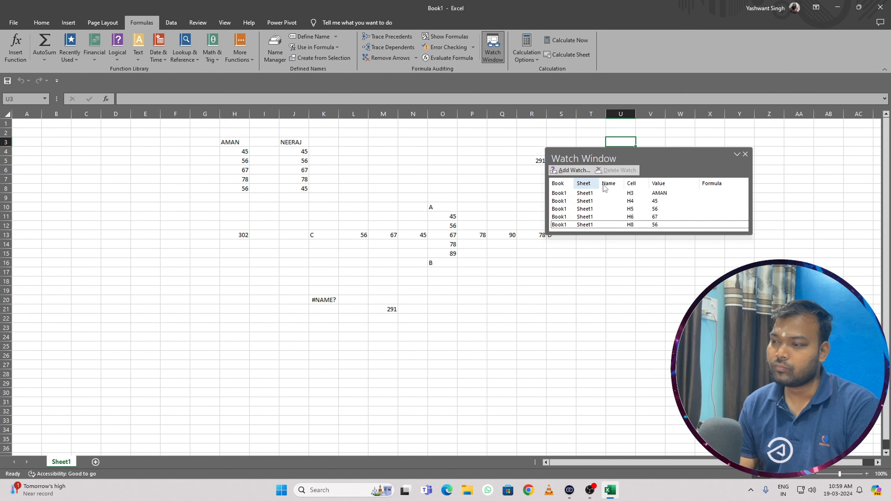
{"action": "left_click", "coordinate": [587, 193]}
{"action": "left_click", "coordinate": [616, 170]}
{"action": "left_click", "coordinate": [595, 194]}
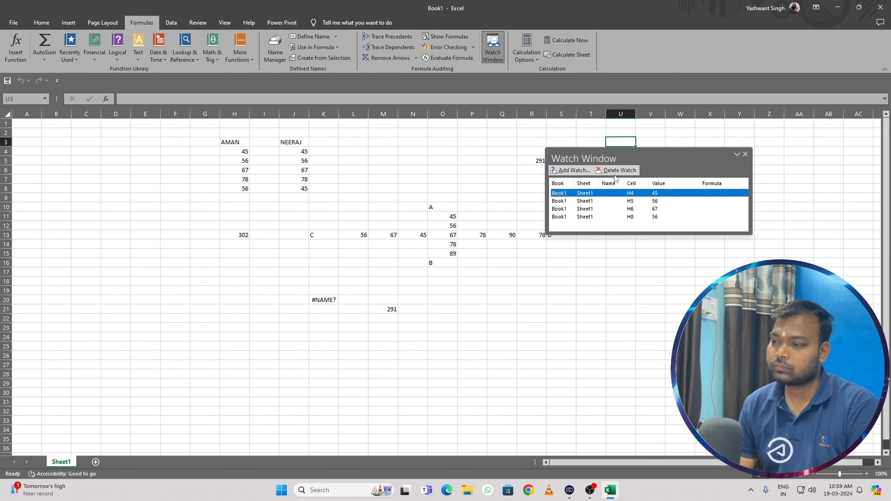
{"action": "left_click", "coordinate": [617, 170]}
{"action": "left_click", "coordinate": [600, 194]}
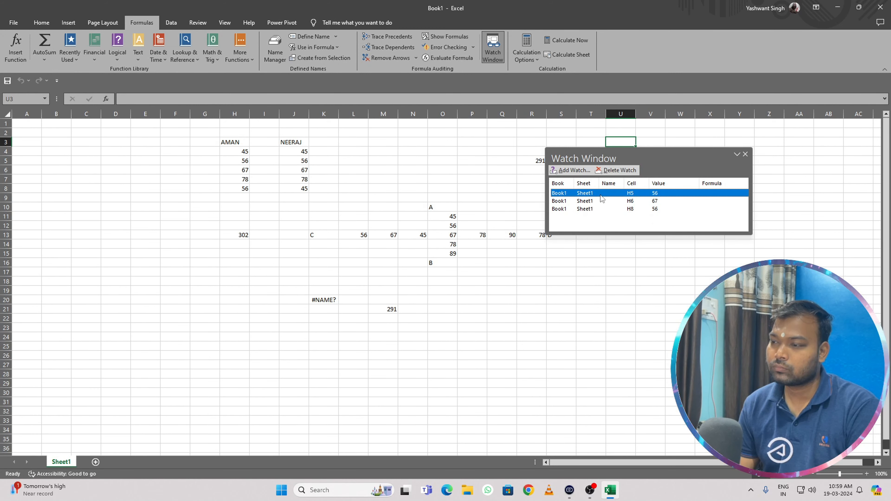
{"action": "left_click", "coordinate": [615, 170]}
{"action": "left_click", "coordinate": [599, 194]}
{"action": "left_click", "coordinate": [614, 171]}
{"action": "left_click", "coordinate": [599, 194]}
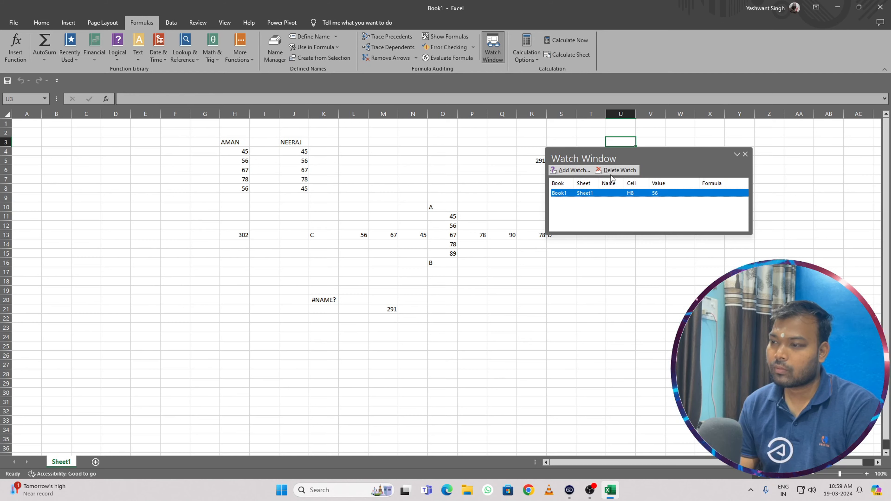
{"action": "left_click", "coordinate": [616, 170]}
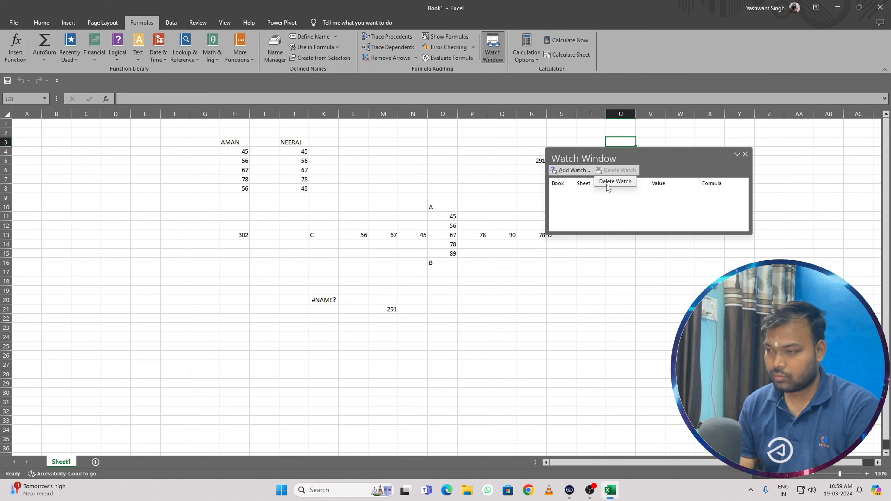
{"action": "left_click", "coordinate": [745, 154]}
{"action": "left_click", "coordinate": [585, 199]}
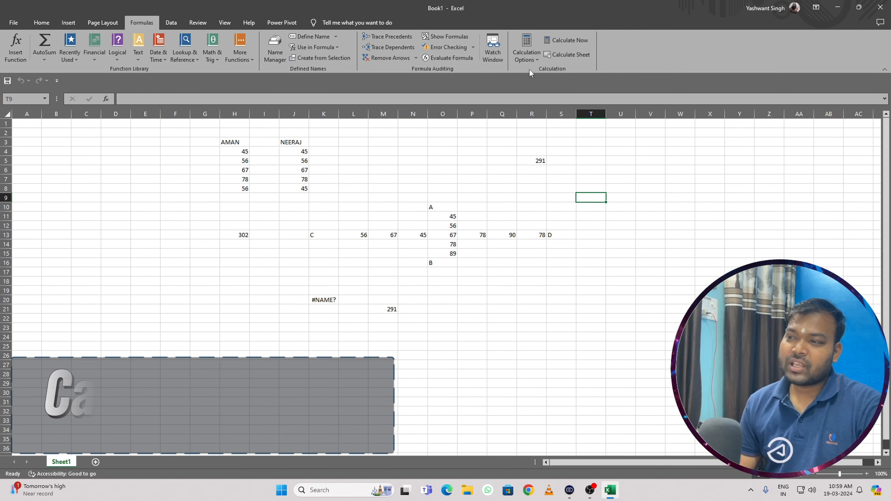
Check the available calculation options, and set cell J6 to 100 under automatic calculation.
{"action": "left_click", "coordinate": [531, 65]}
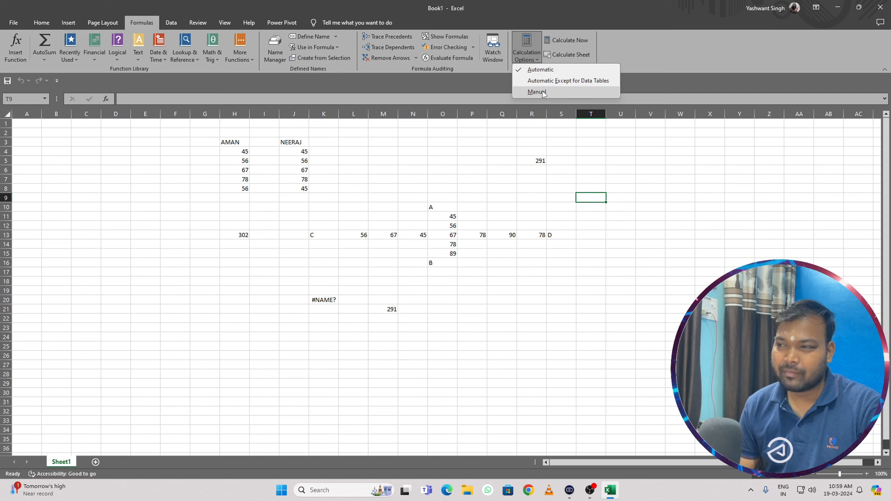
{"action": "left_click", "coordinate": [306, 210]}
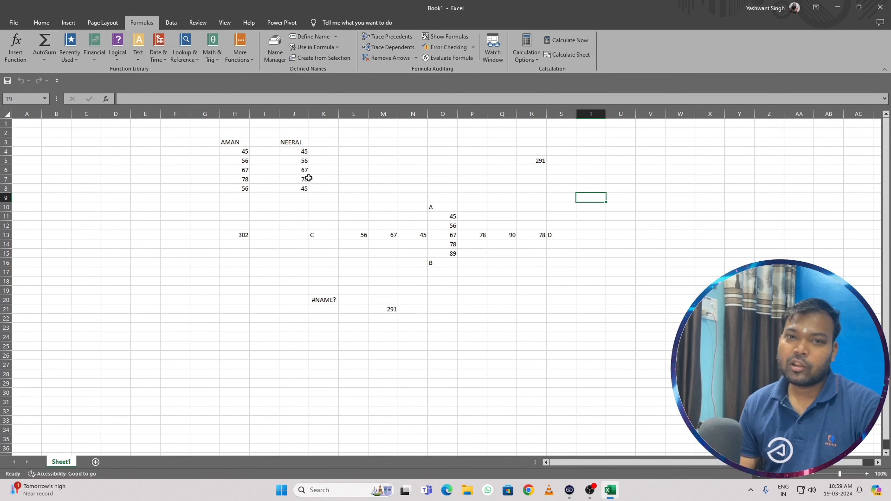
{"action": "left_click", "coordinate": [302, 169]}
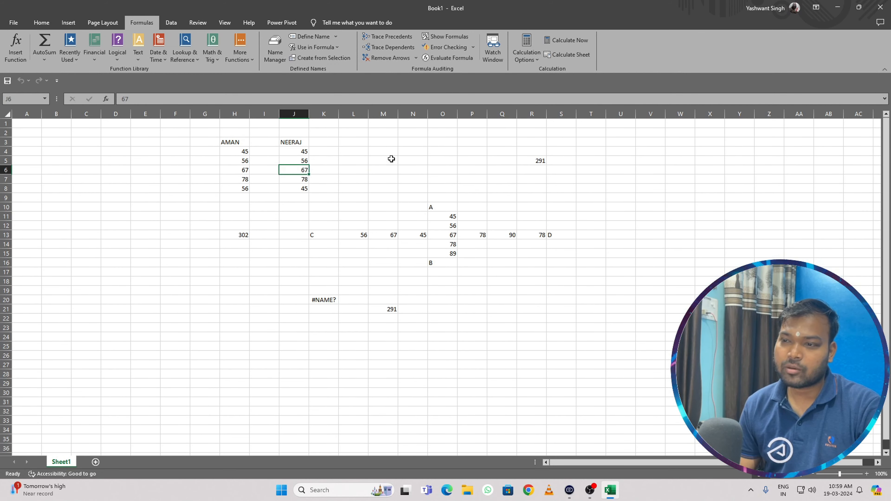
{"action": "type", "text": "100"}
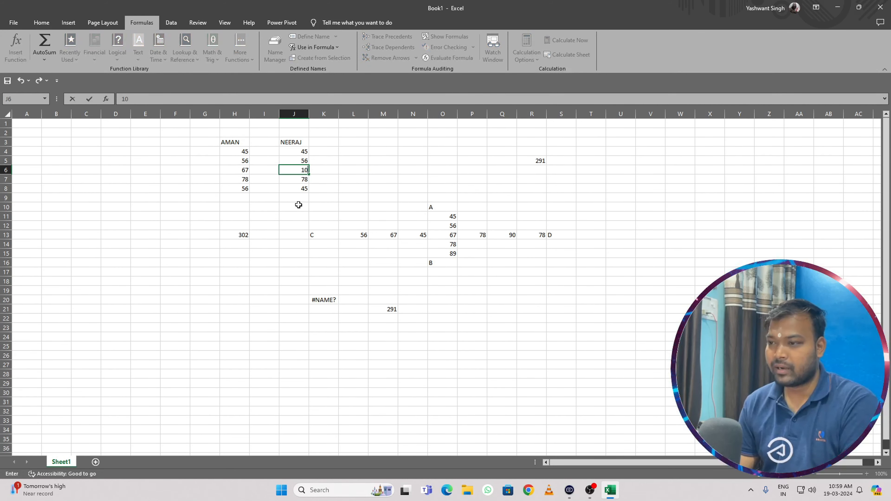
{"action": "left_click", "coordinate": [299, 206]}
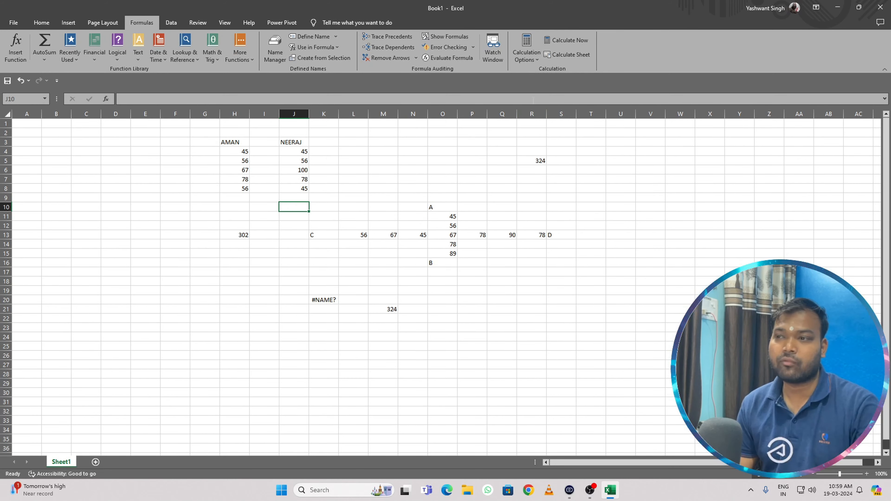
Switch calculation to Manual, set cell J5 to 200, and recalculate the workbook with Calculate Now.
{"action": "left_click", "coordinate": [533, 58]}
{"action": "left_click", "coordinate": [536, 93]}
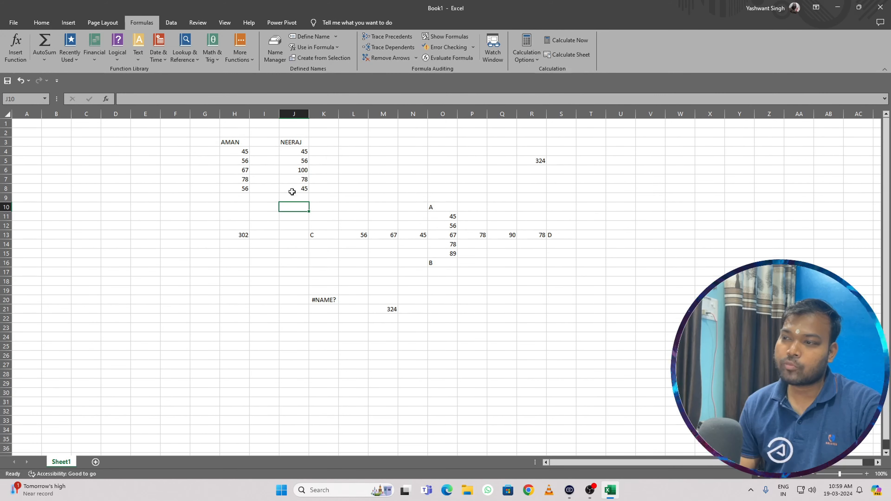
{"action": "left_click", "coordinate": [302, 162]}
{"action": "type", "text": "200"}
{"action": "key", "text": "Return"}
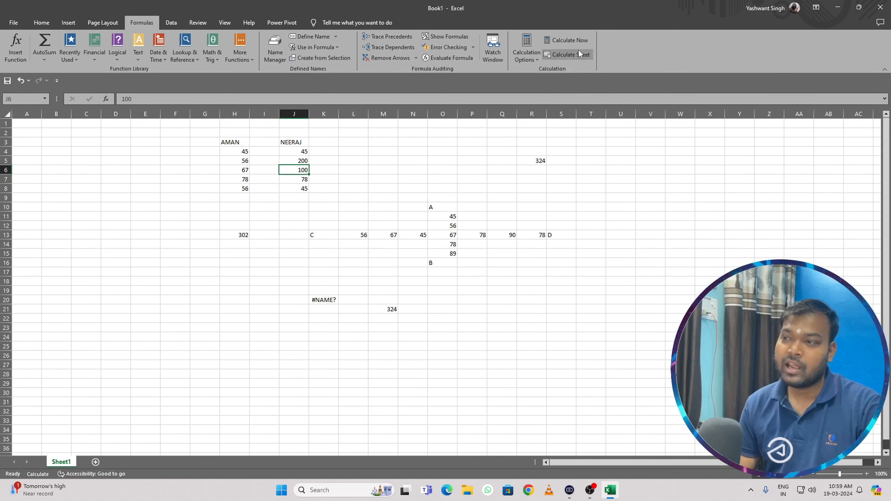
{"action": "left_click", "coordinate": [578, 39]}
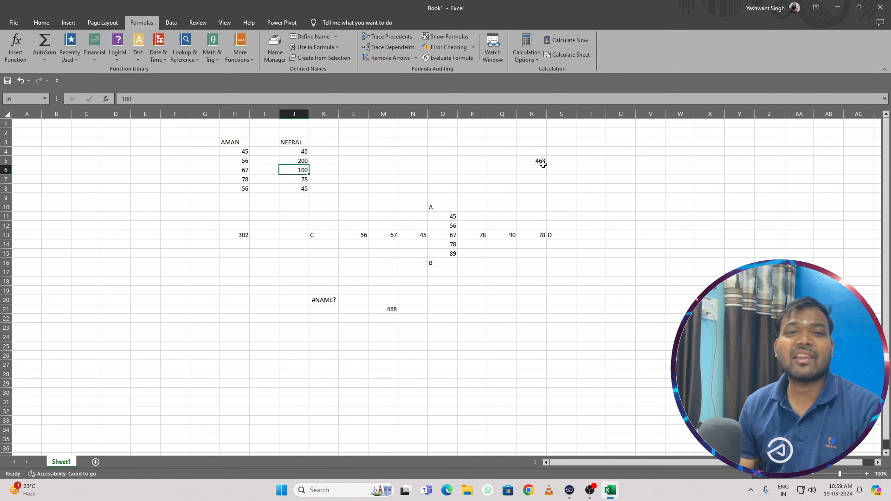
Switch calculation back to Automatic and set cell J5 to 500.
{"action": "left_click", "coordinate": [526, 49]}
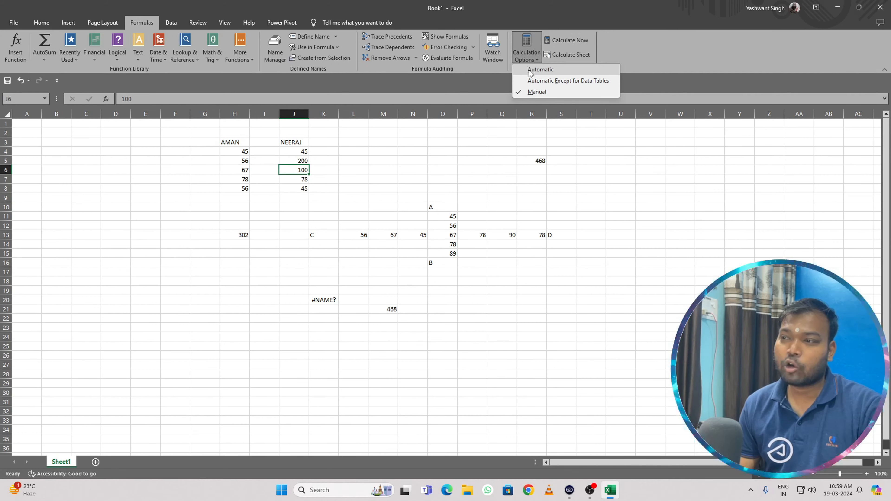
{"action": "left_click", "coordinate": [547, 72]}
{"action": "key", "text": "Up"}
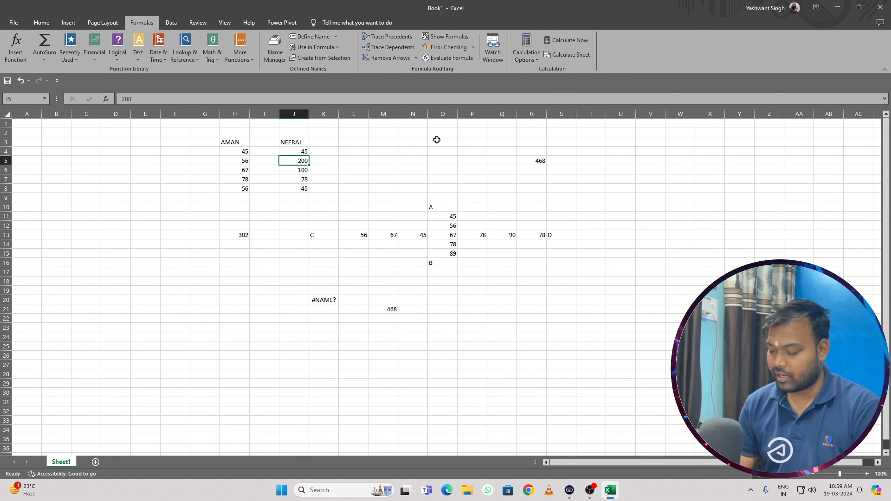
{"action": "type", "text": "500"}
{"action": "key", "text": "Return"}
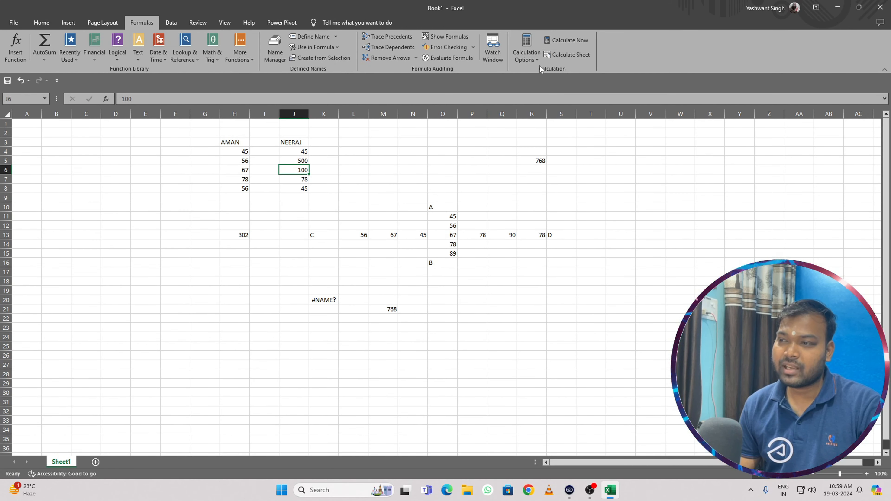
Switch calculation to Manual, set cell J4 to 2555, and recalculate the active sheet with Calculate Sheet.
{"action": "left_click", "coordinate": [537, 60]}
{"action": "left_click", "coordinate": [538, 93]}
{"action": "left_click", "coordinate": [302, 151]}
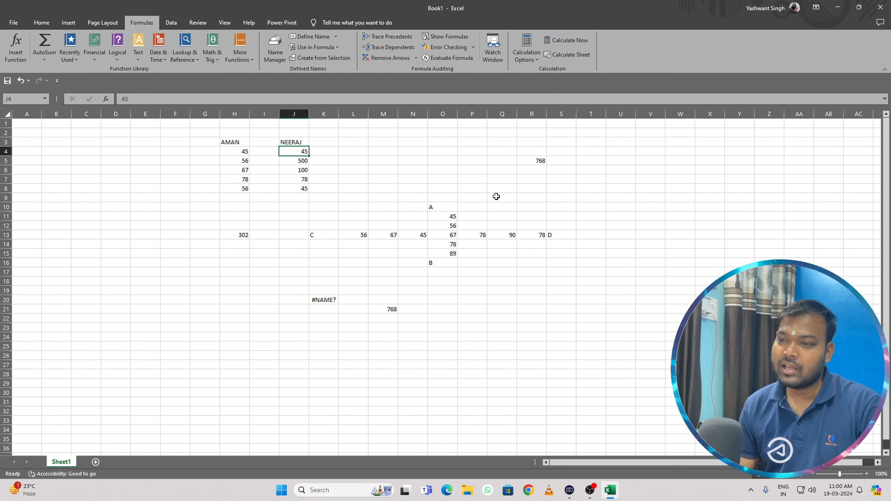
{"action": "type", "text": "2555"}
{"action": "key", "text": "Return"}
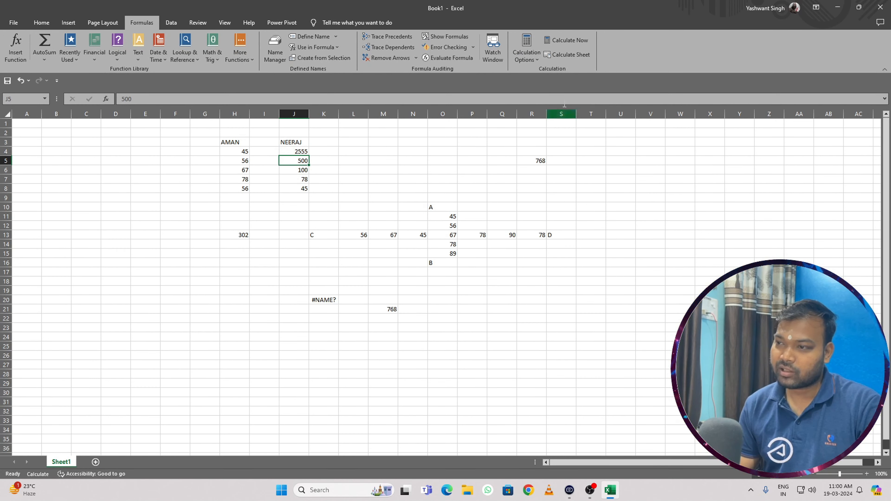
{"action": "left_click", "coordinate": [567, 56]}
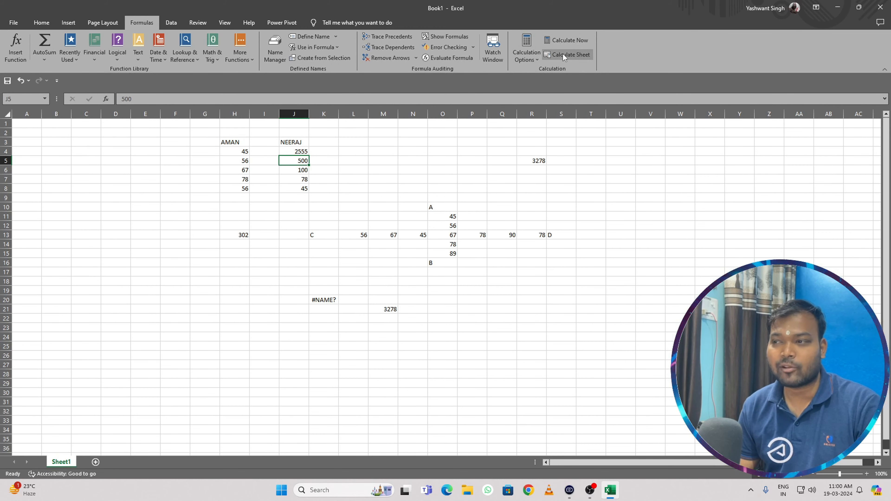
{"action": "left_click", "coordinate": [530, 55]}
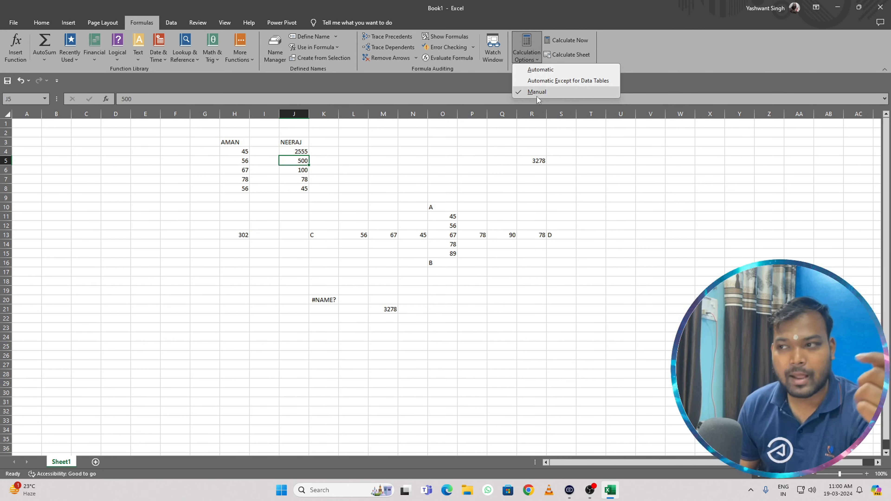
{"action": "left_click", "coordinate": [624, 54]}
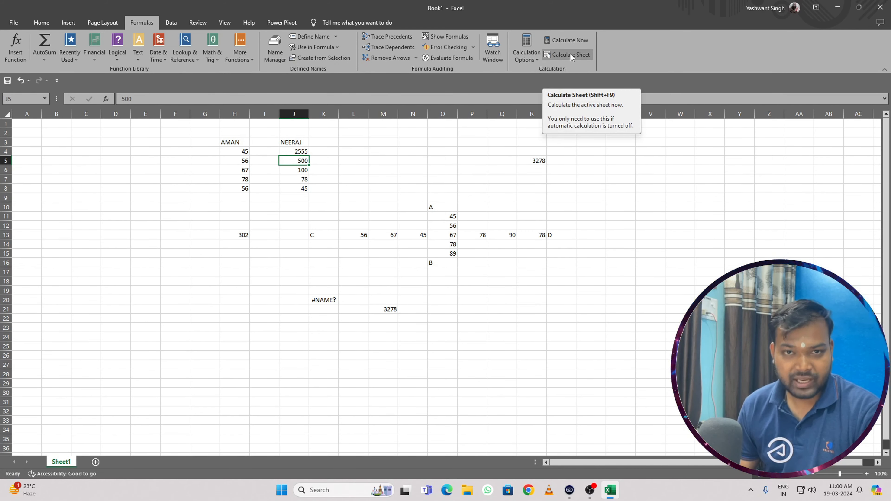
Switch calculation back to Automatic, and set cell J4 to 100 and cell J7 to 55.
{"action": "left_click", "coordinate": [526, 49]}
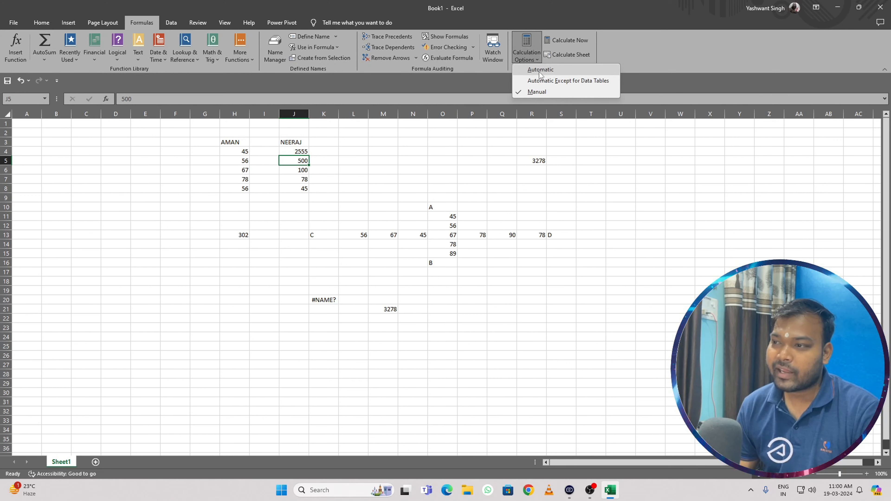
{"action": "left_click", "coordinate": [535, 75]}
{"action": "left_click", "coordinate": [331, 171]}
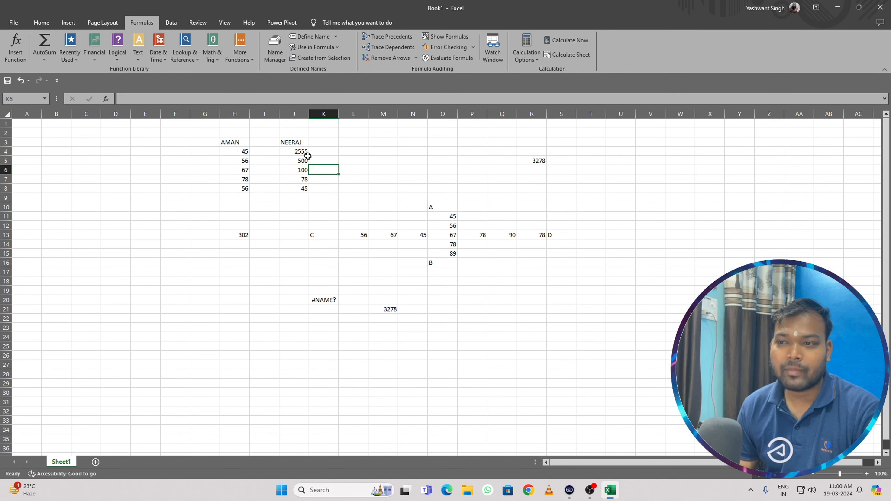
{"action": "left_click", "coordinate": [300, 154]}
{"action": "type", "text": "100"}
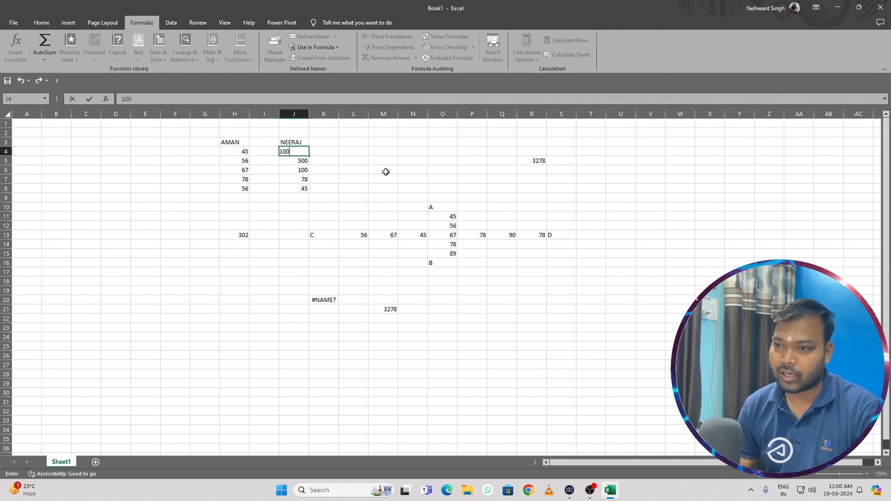
{"action": "key", "text": "Return"}
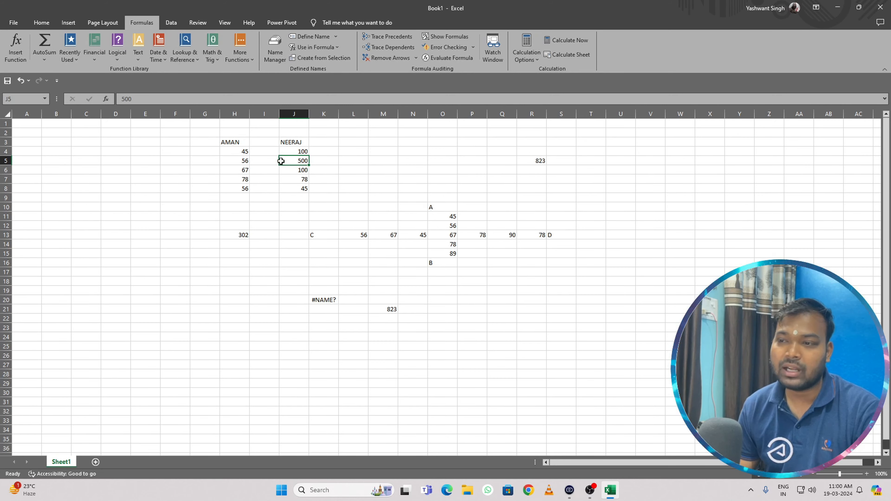
{"action": "left_click", "coordinate": [295, 181]}
{"action": "type", "text": "55"}
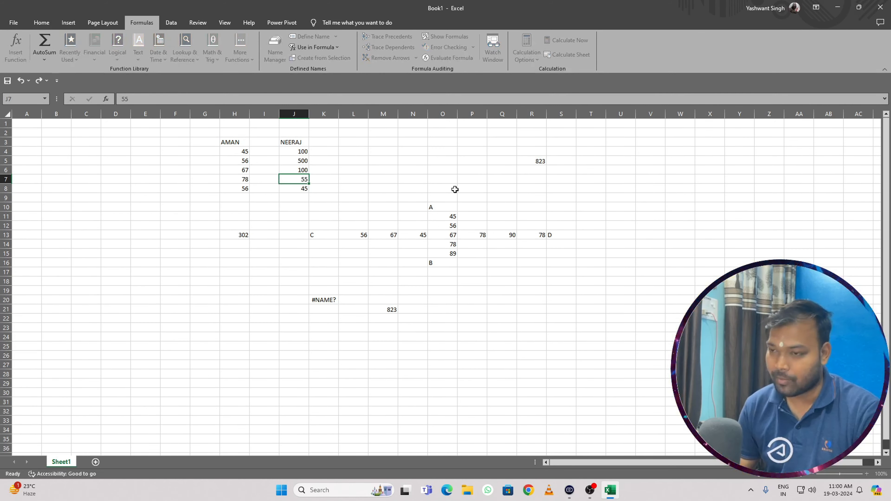
{"action": "key", "text": "Return"}
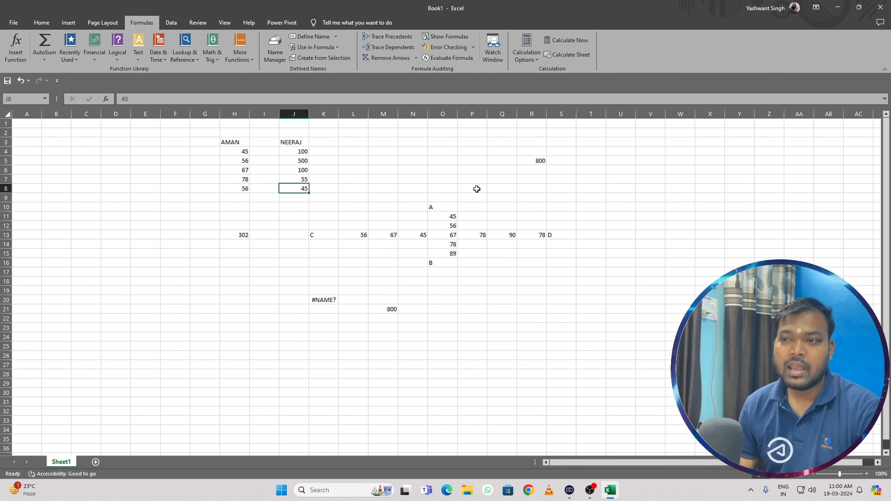
Switch calculation to Manual, and set cell J5 to 1000 and cell J8 to 5555.
{"action": "left_click", "coordinate": [526, 53]}
{"action": "left_click", "coordinate": [535, 92]}
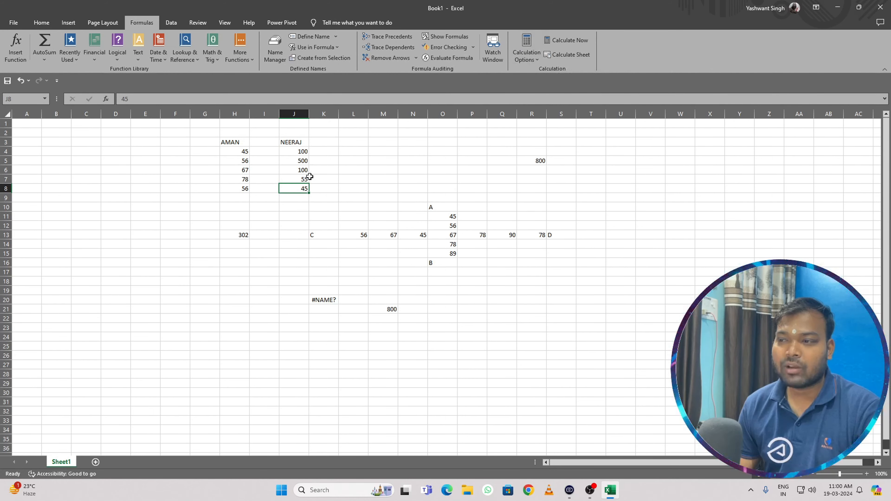
{"action": "left_click", "coordinate": [308, 178]}
{"action": "left_click", "coordinate": [300, 163]}
{"action": "type", "text": "1000"}
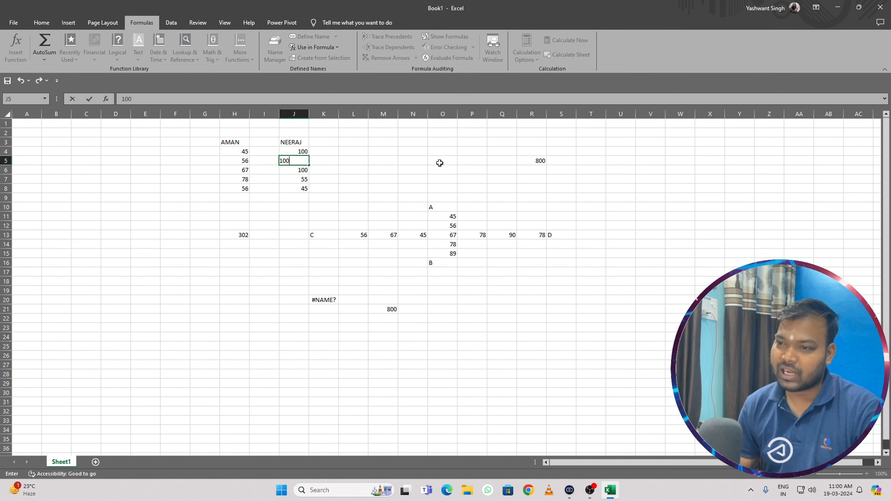
{"action": "key", "text": "Return"}
{"action": "left_click", "coordinate": [288, 187]}
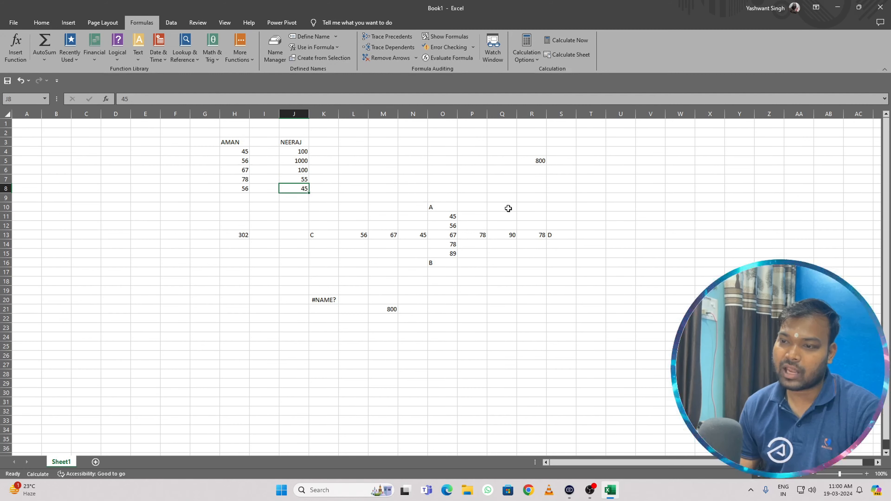
{"action": "type", "text": "5555"}
{"action": "key", "text": "Return"}
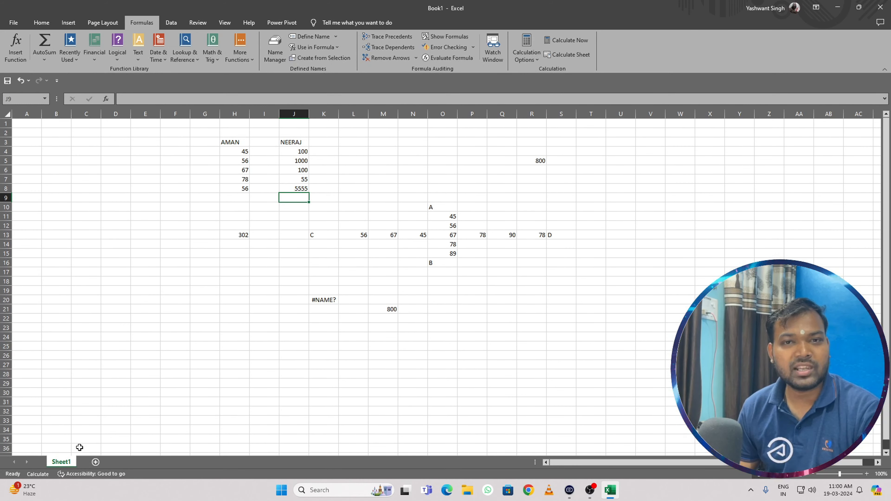
Recalculate the workbook with Calculate Now and return the calculation option to Automatic.
{"action": "left_click", "coordinate": [586, 41]}
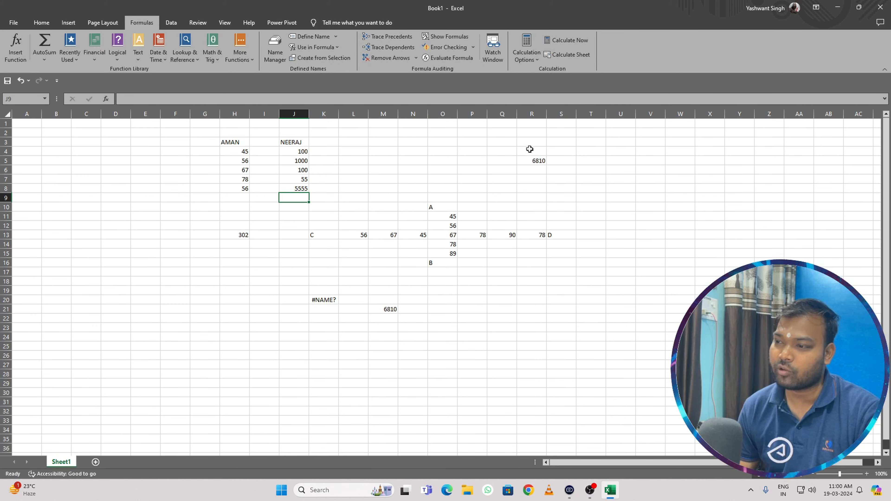
{"action": "left_click", "coordinate": [526, 49]}
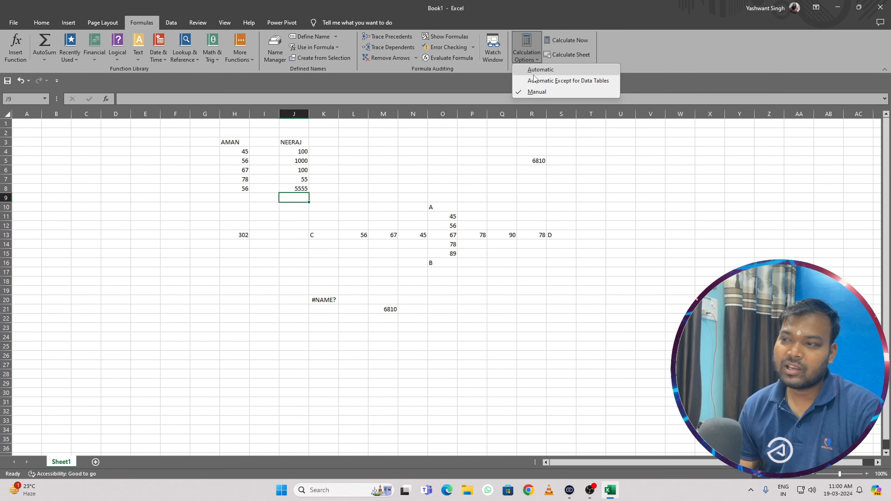
{"action": "left_click", "coordinate": [529, 73]}
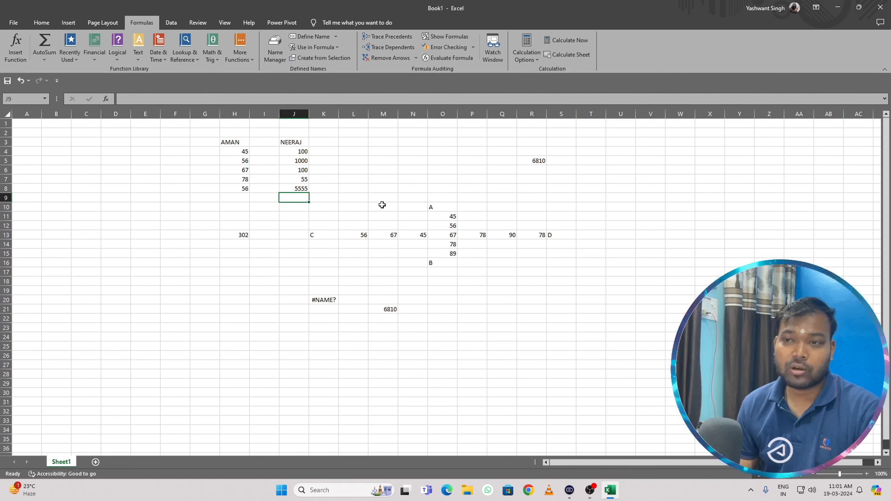
{"action": "left_click", "coordinate": [165, 24]}
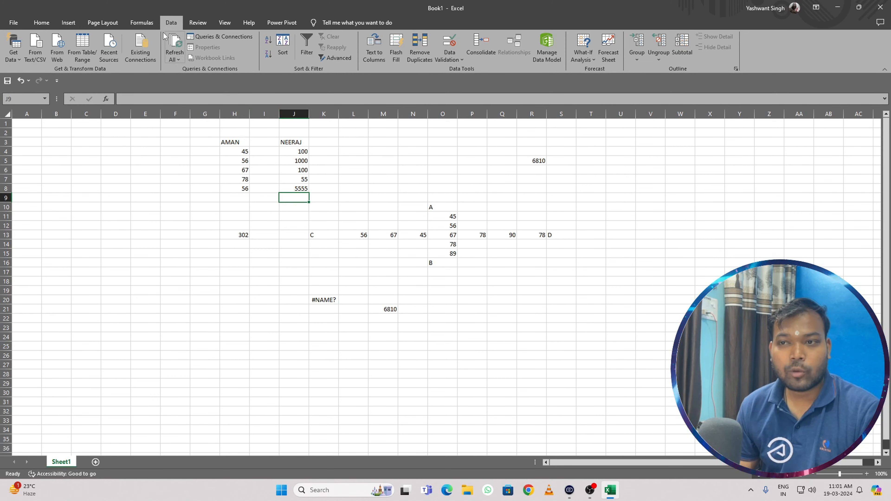
{"action": "left_click", "coordinate": [144, 23]}
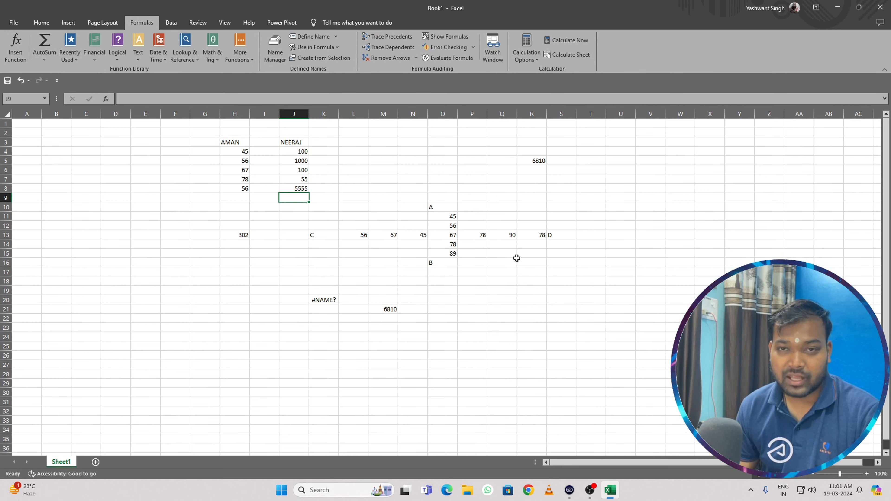